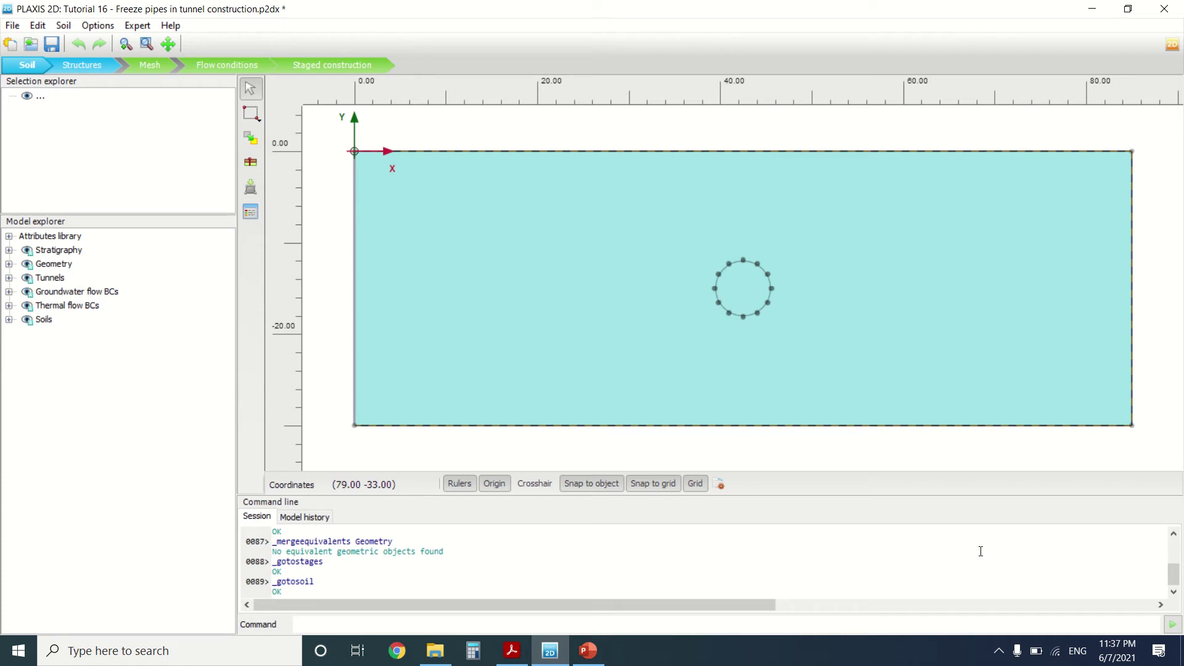
Bring the Lesson 16 'Freeze Pipes in Tunnel Construction' tutorial PDF to the front
click(512, 650)
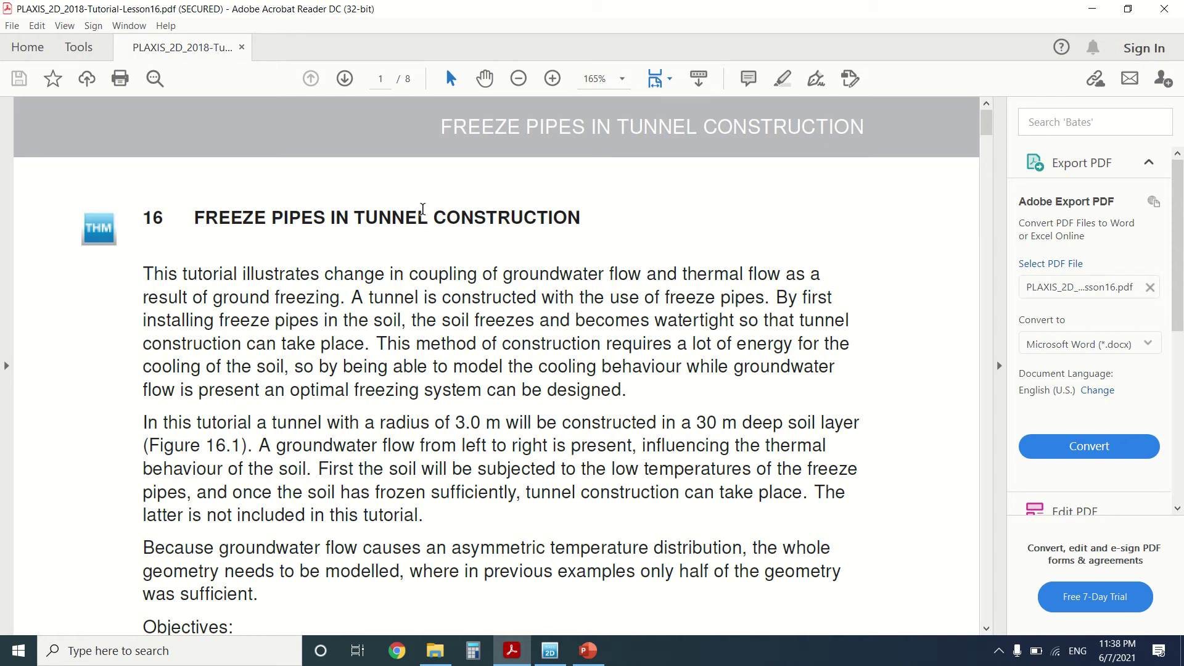
Scroll the tutorial past the objectives and Figure 16.1 to the 16.1 Input general settings
scroll(423, 209, down, 1)
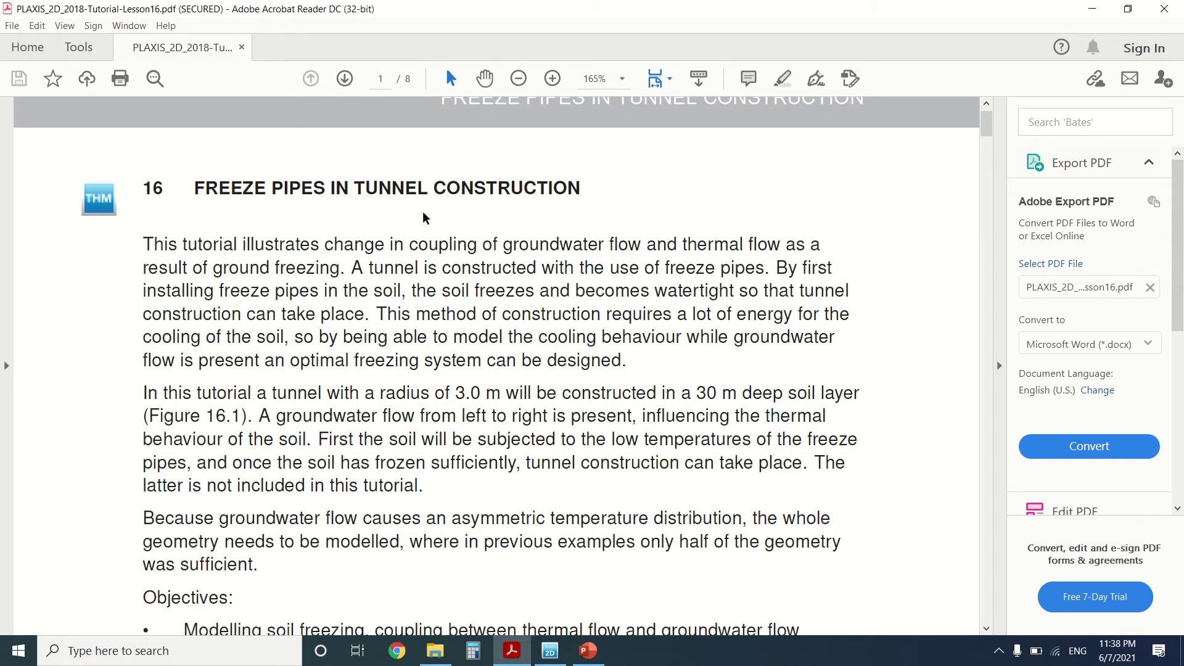
scroll(423, 216, down, 1)
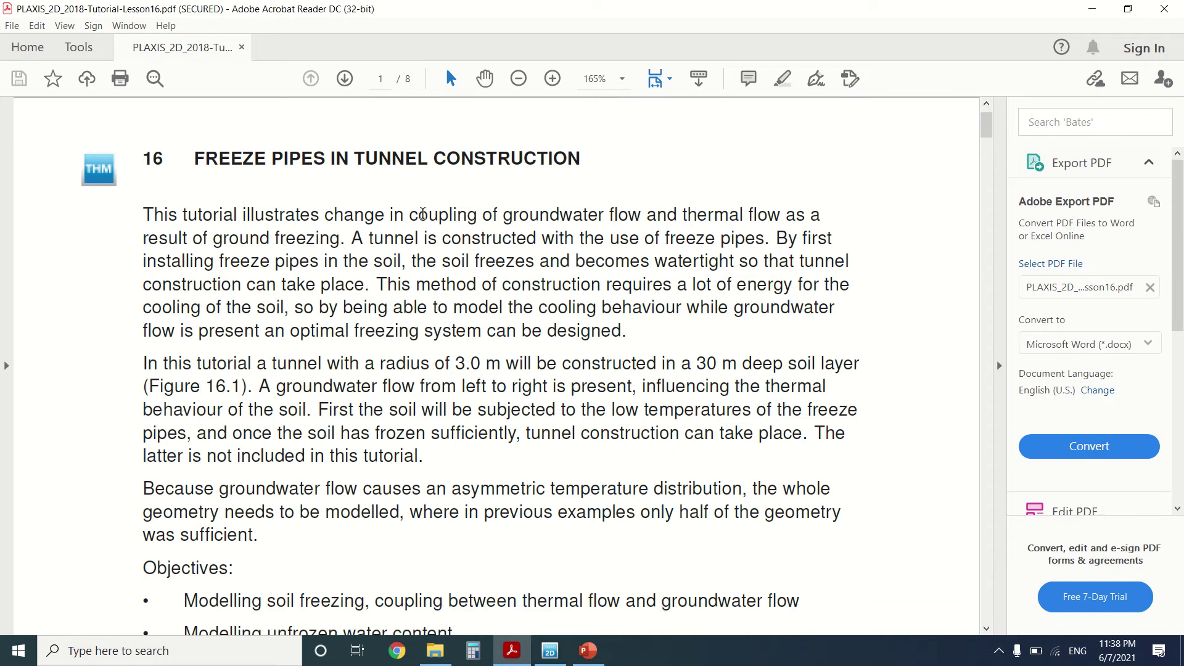
scroll(423, 215, down, 1)
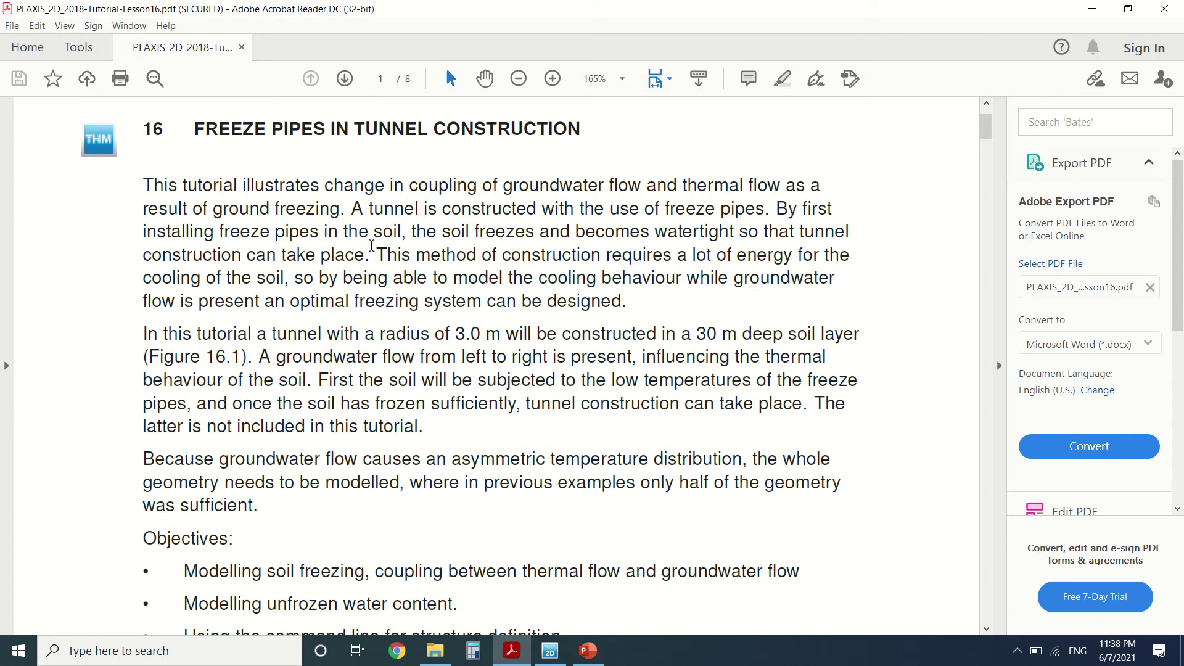
scroll(372, 245, down, 5)
scroll(288, 239, down, 9)
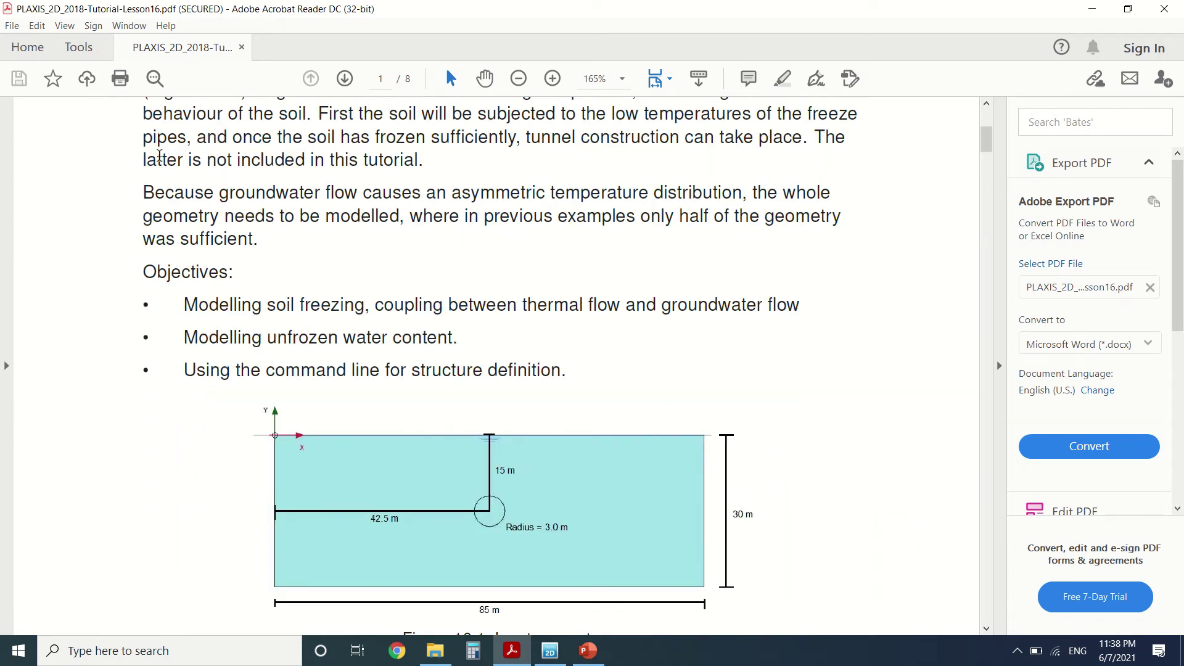
scroll(559, 269, down, 3)
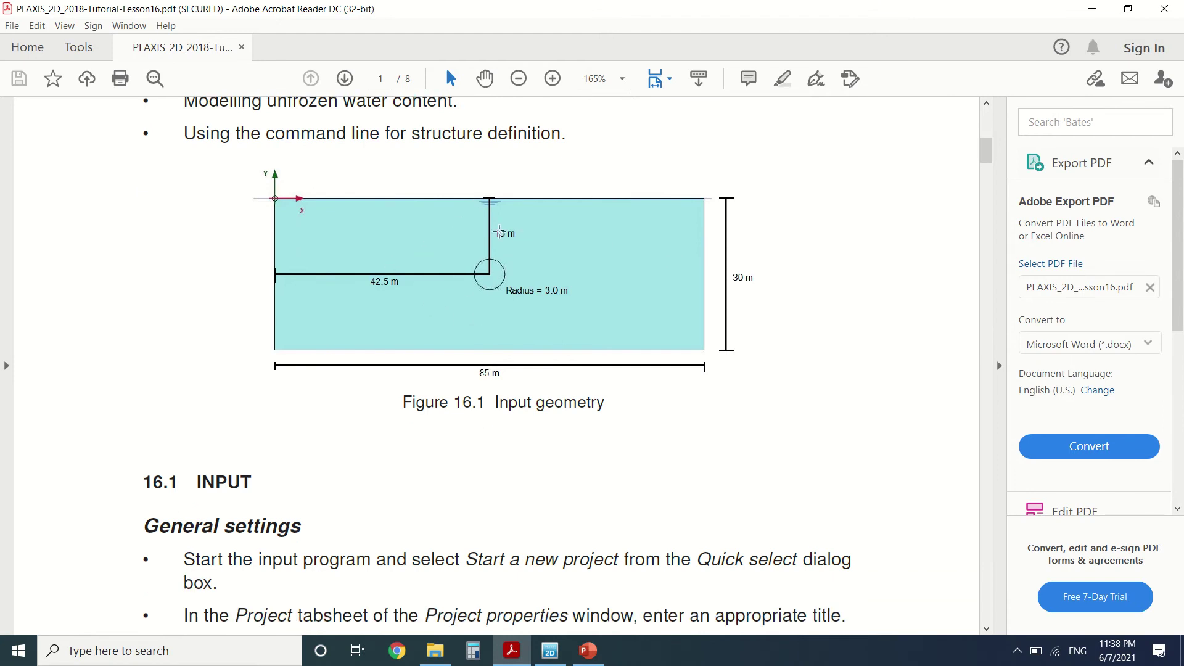
scroll(444, 299, down, 8)
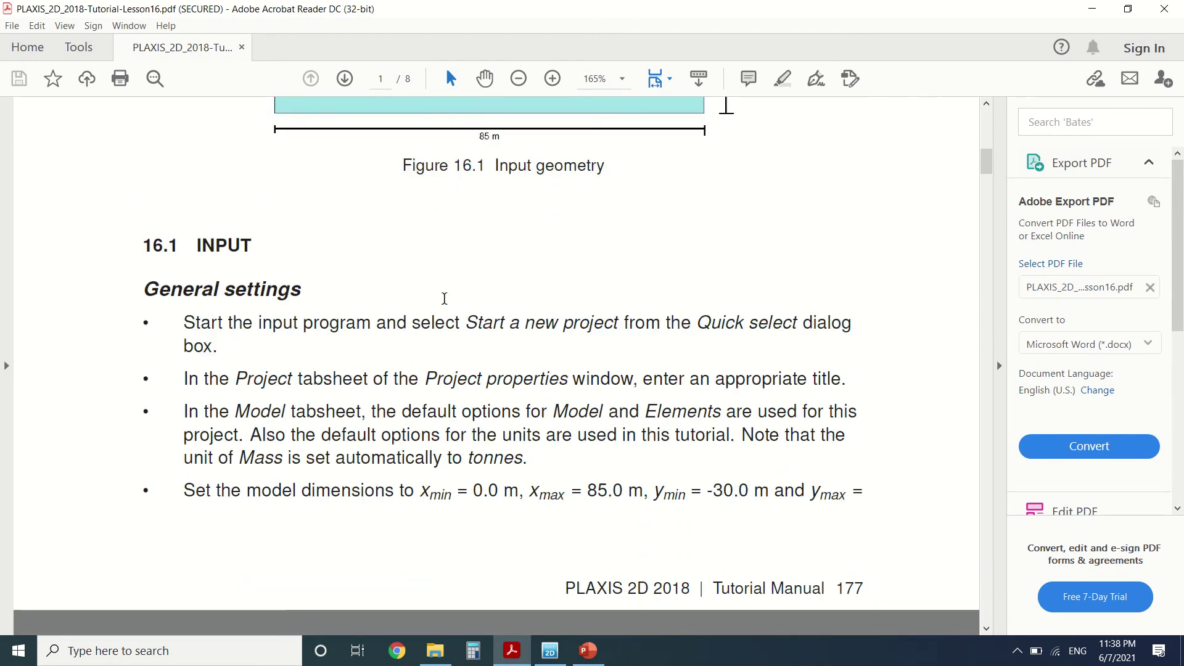
Read on to the Definition of soil stratigraphy and Table 16.1 sand properties
scroll(345, 281, down, 3)
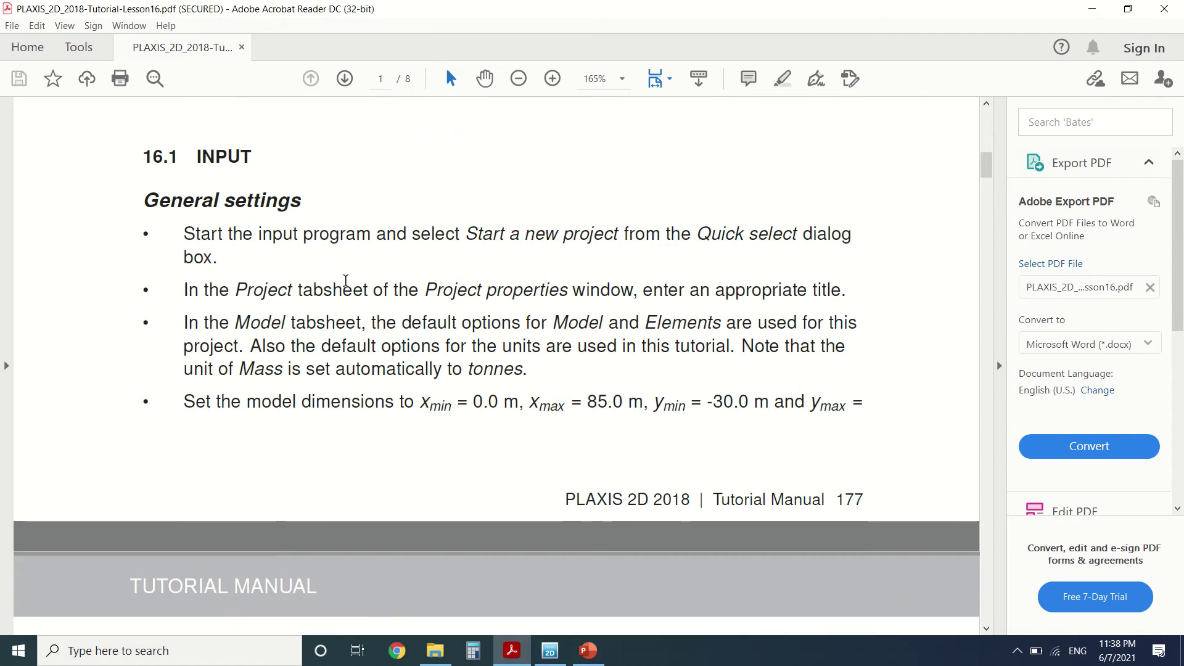
ctrl+scroll(394, 268, down, 1)
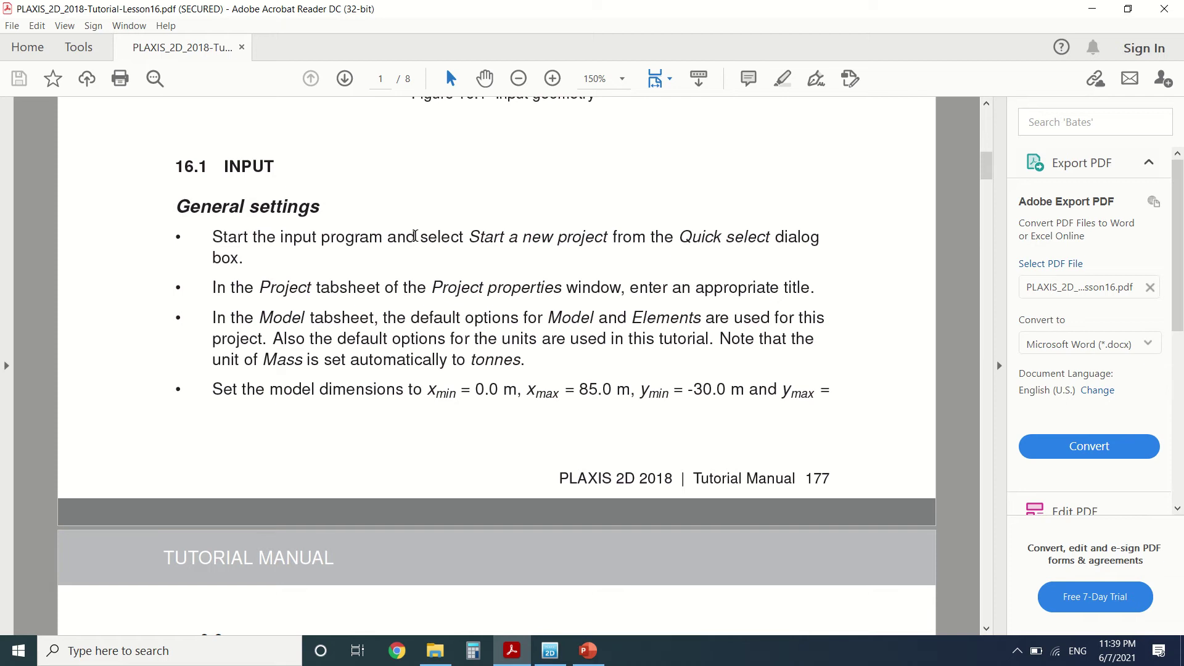
scroll(429, 243, down, 1)
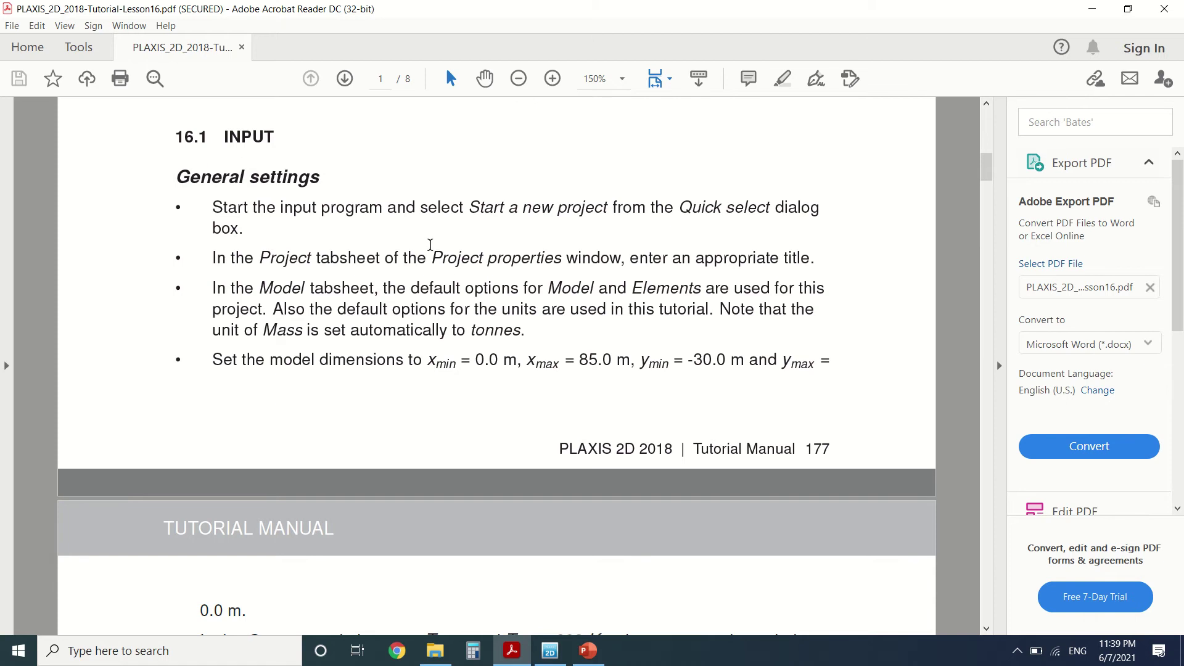
scroll(430, 245, down, 1)
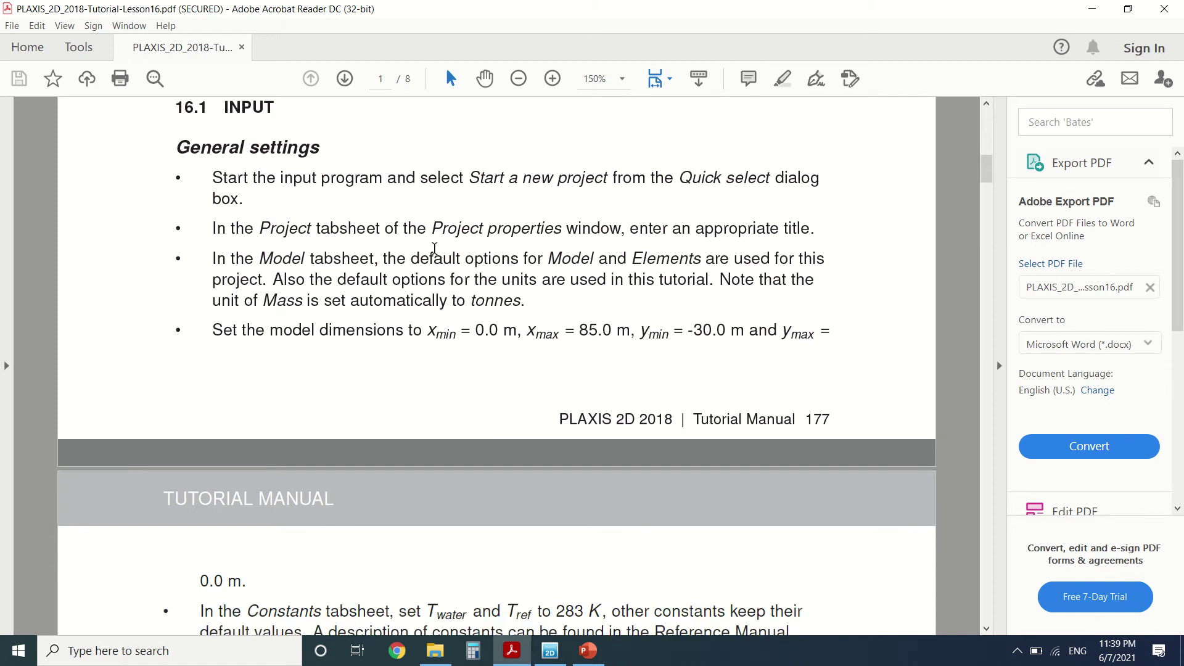
scroll(520, 301, down, 1)
scroll(520, 302, down, 7)
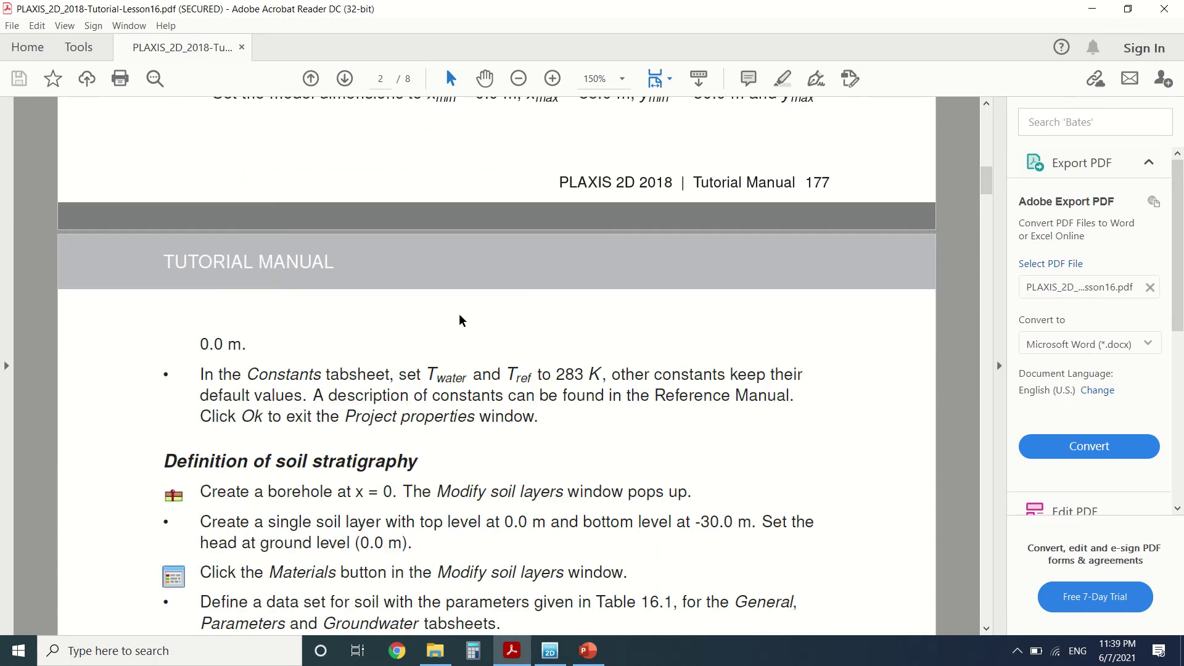
scroll(459, 320, down, 1)
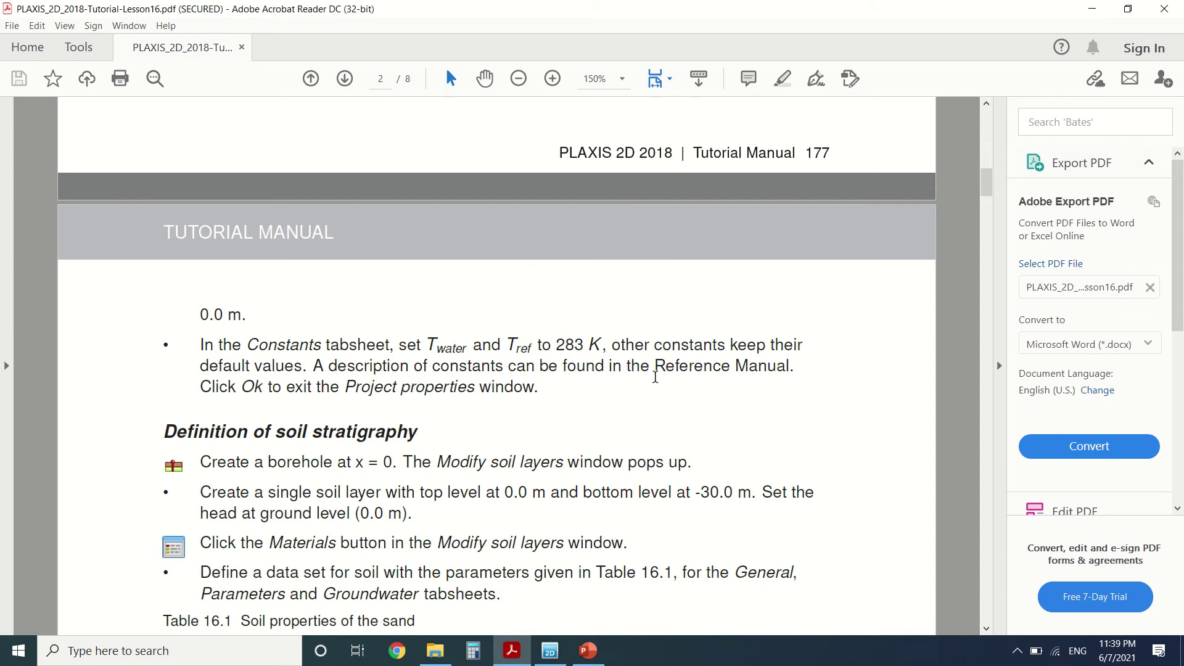
scroll(409, 346, down, 3)
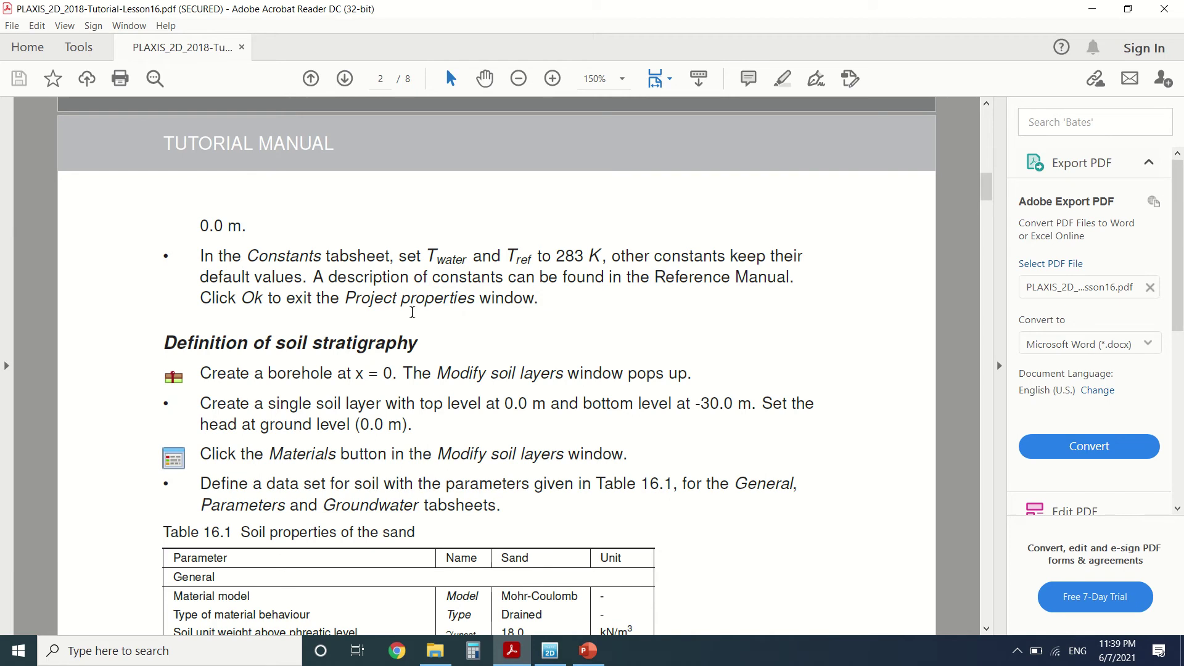
scroll(407, 304, down, 3)
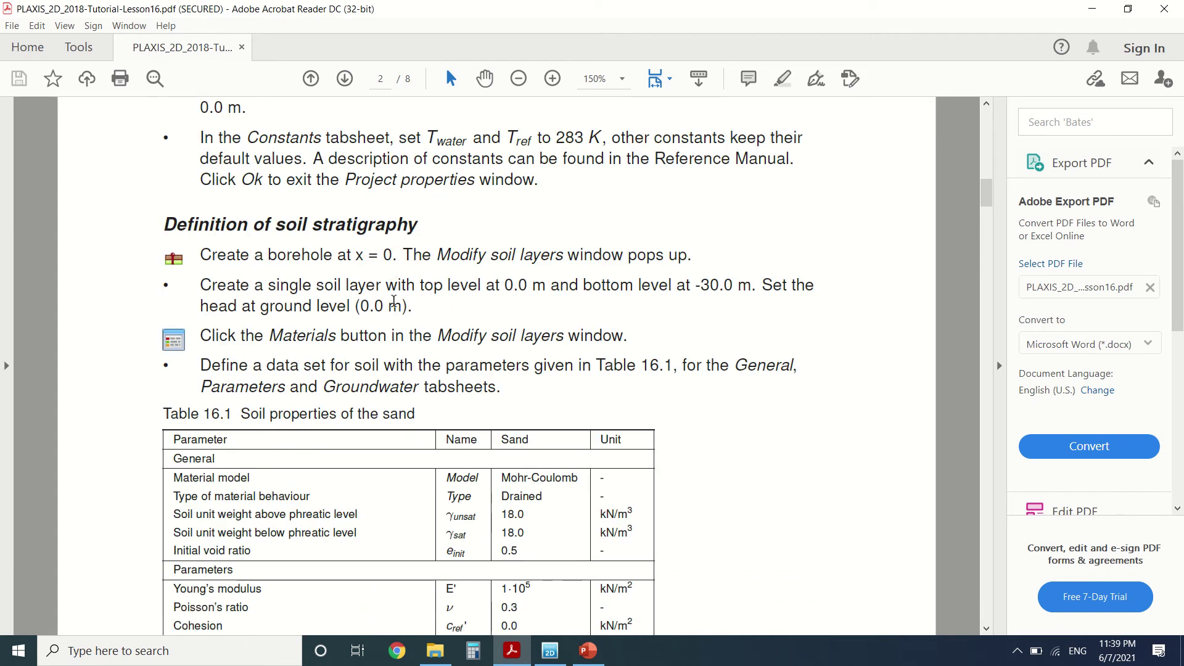
click(548, 651)
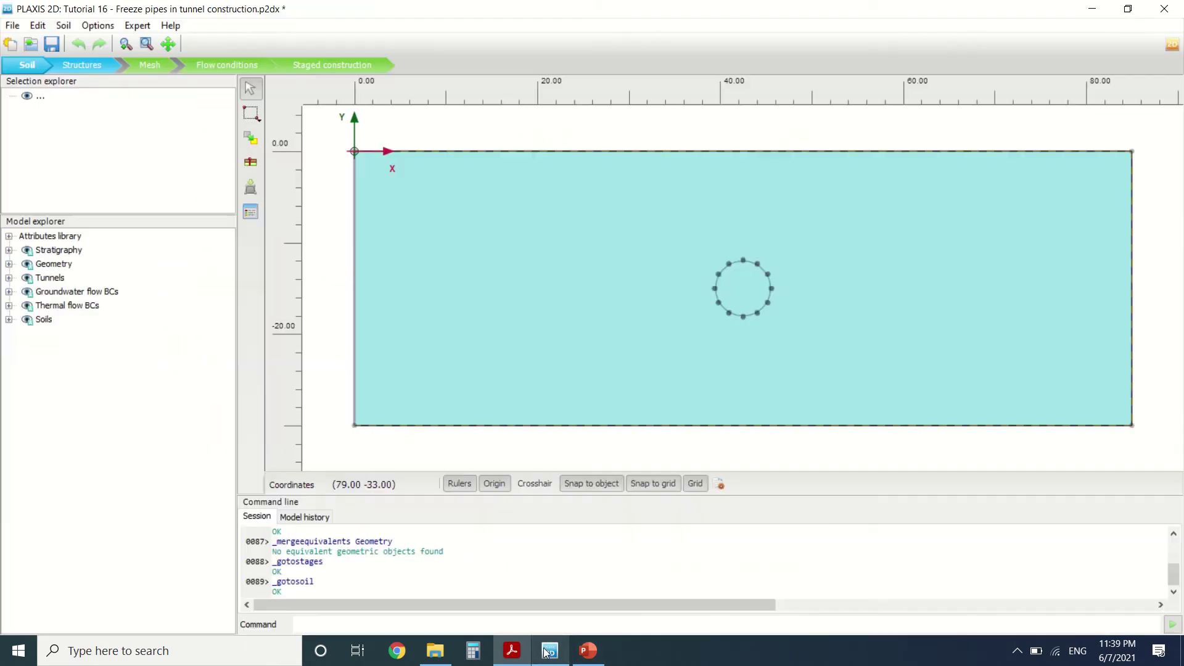
click(19, 27)
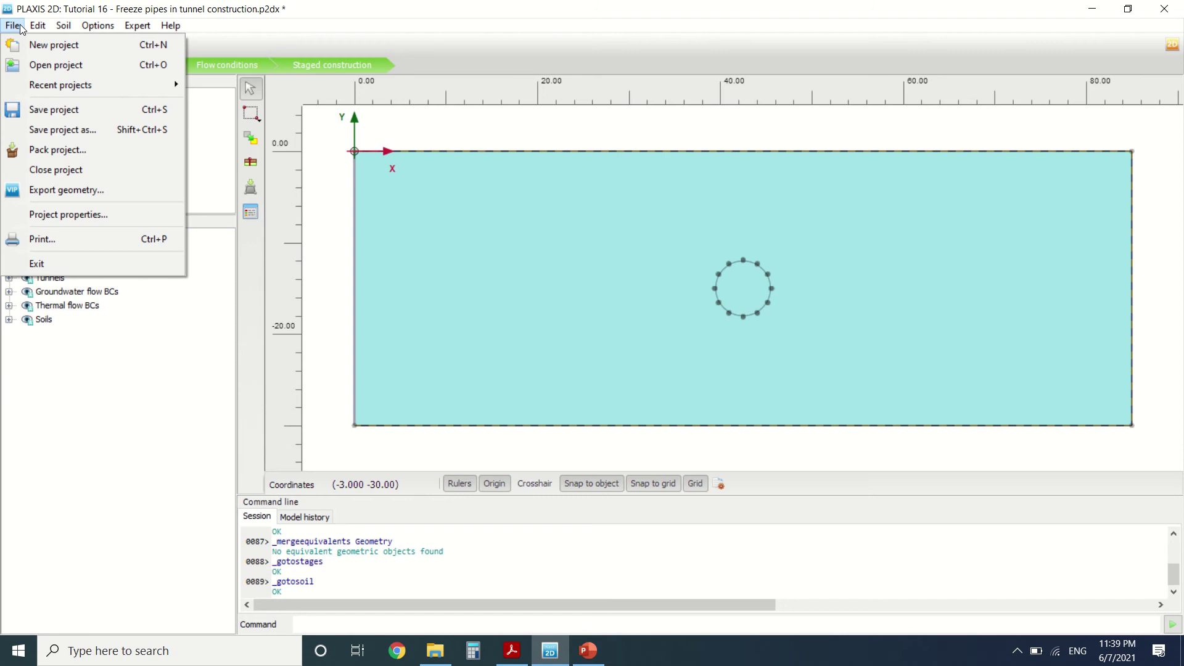
mouse_move(52, 23)
click(670, 16)
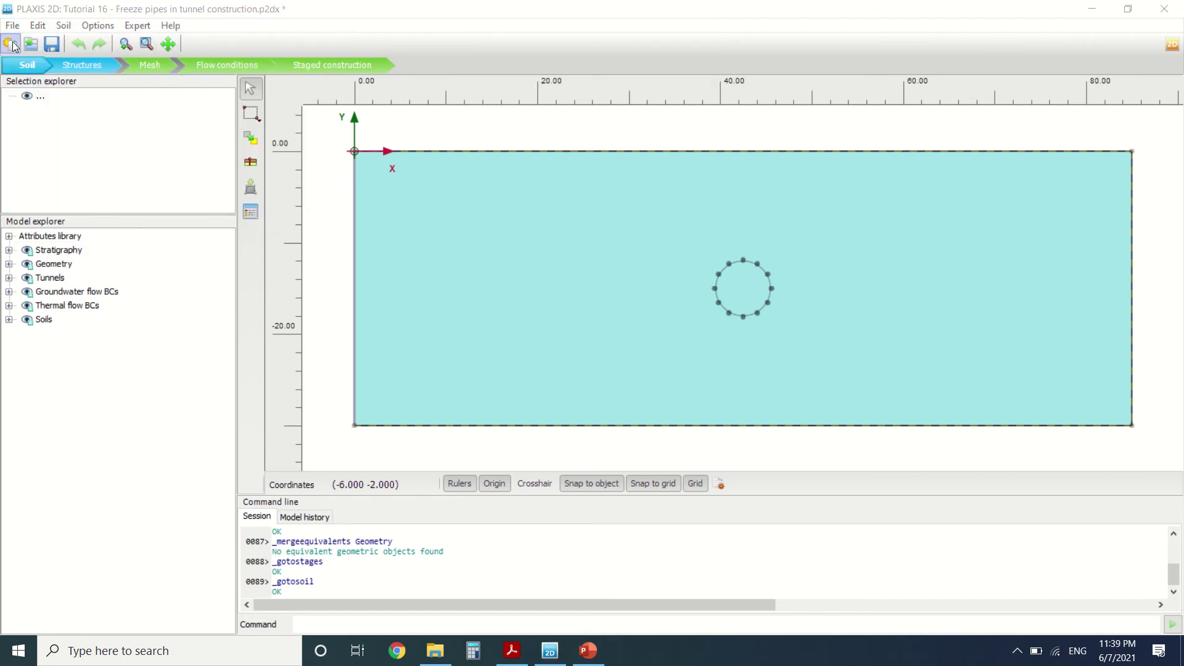
click(37, 27)
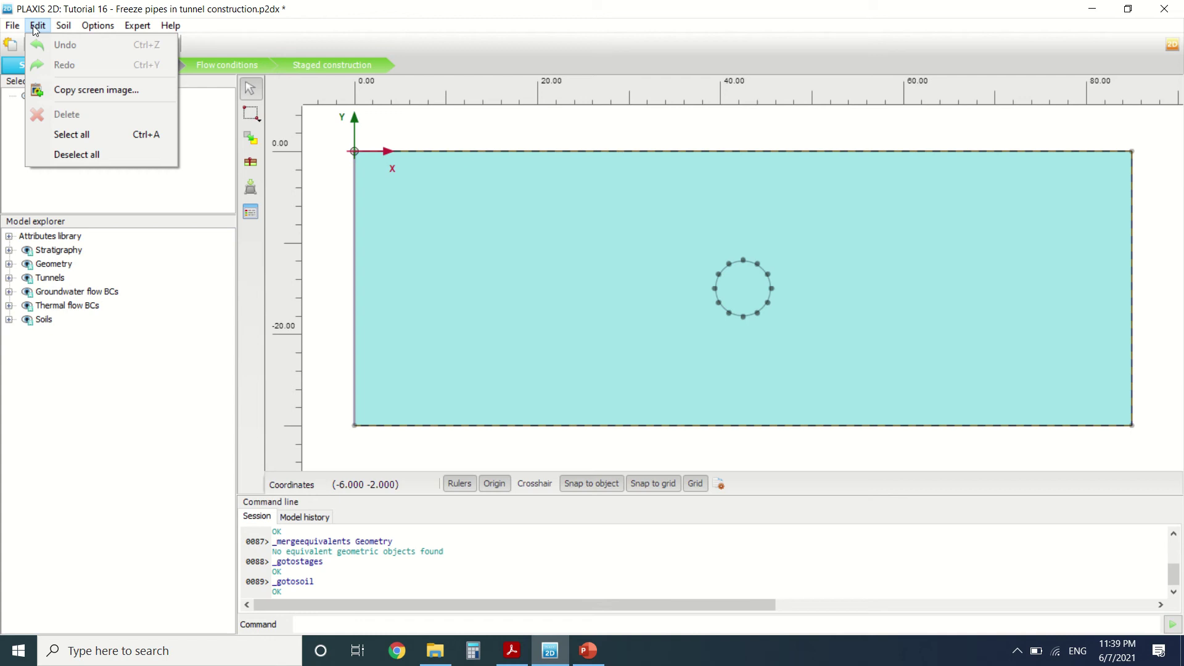
click(19, 28)
click(19, 29)
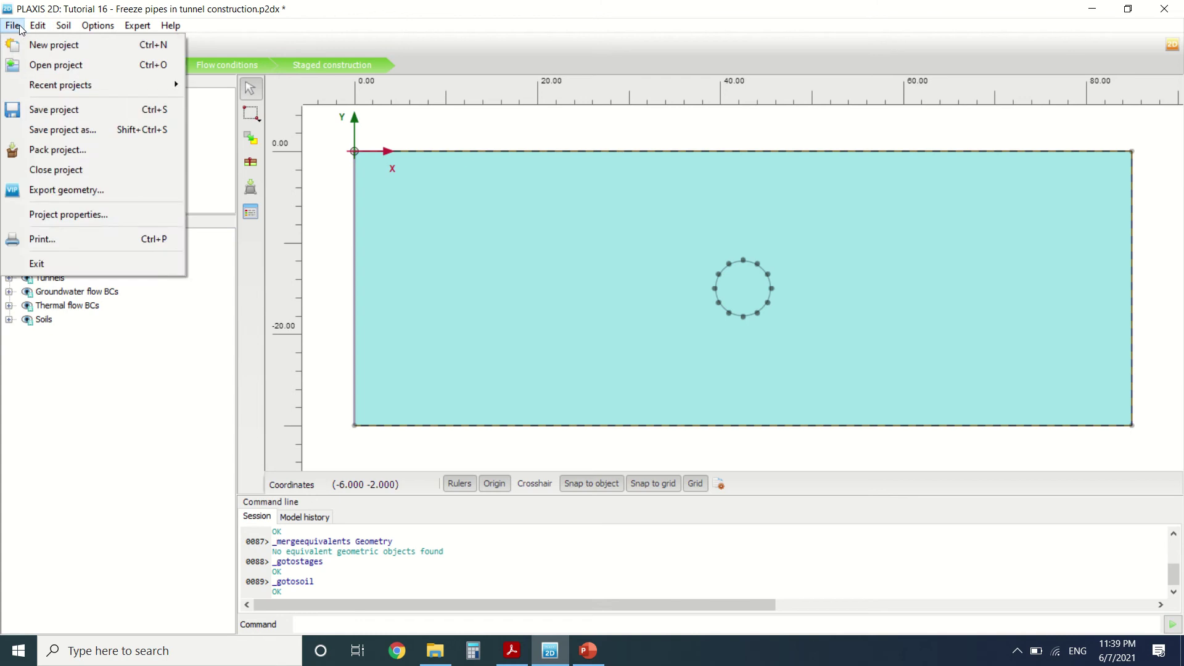
click(80, 211)
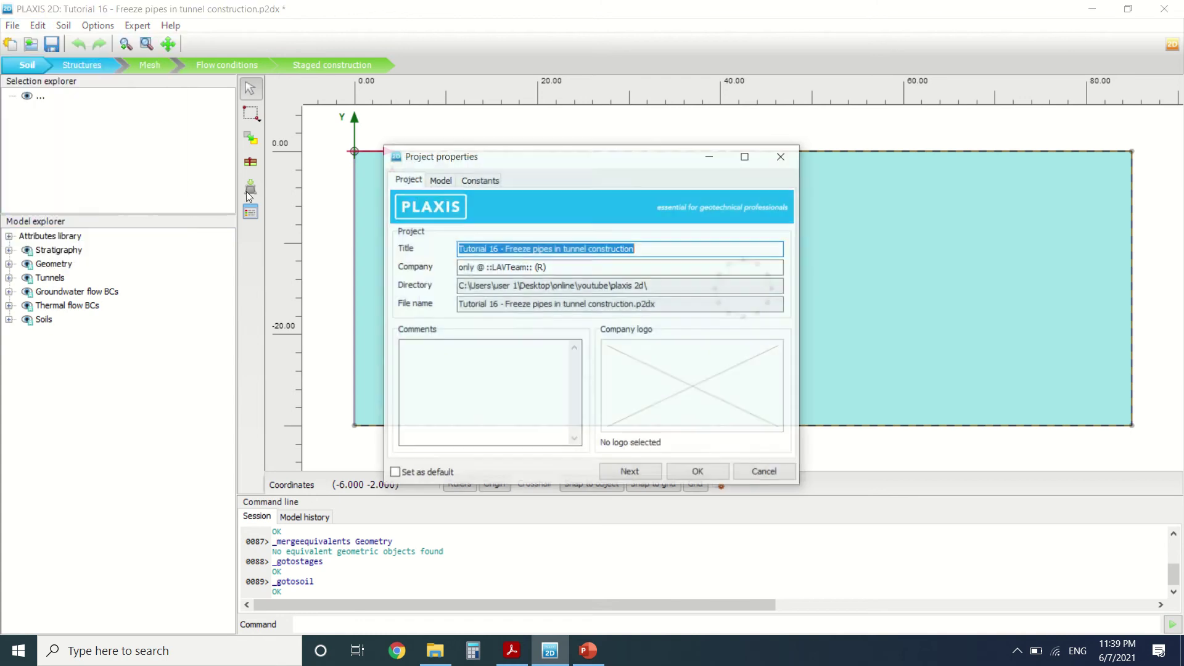
click(480, 181)
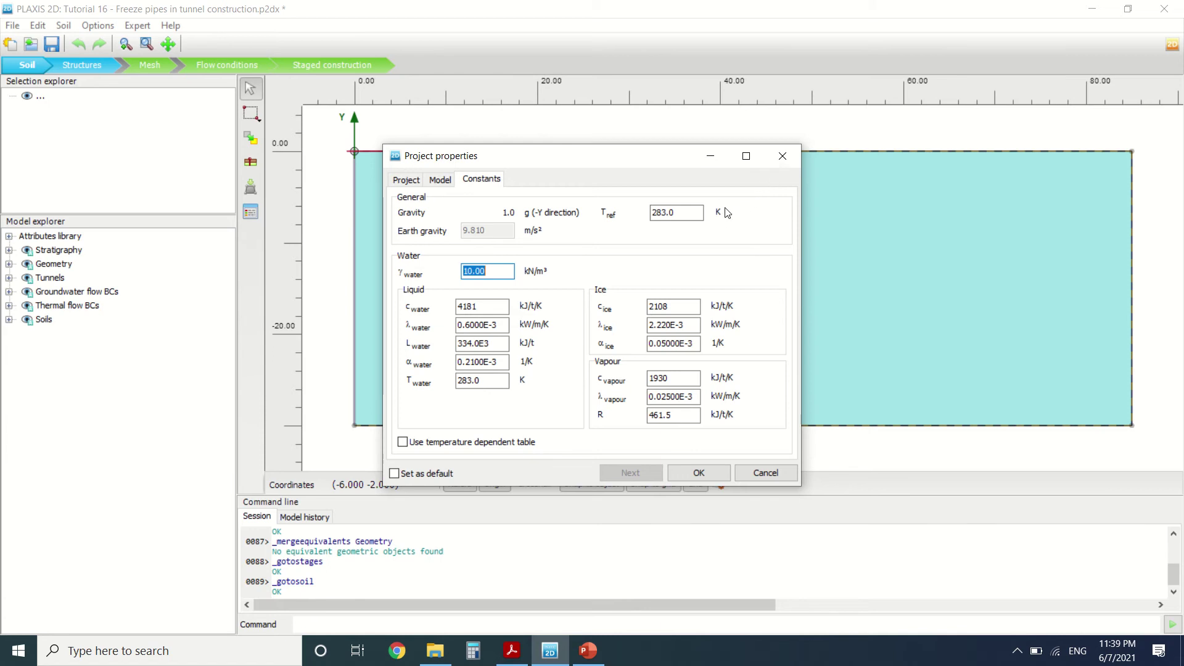
click(782, 156)
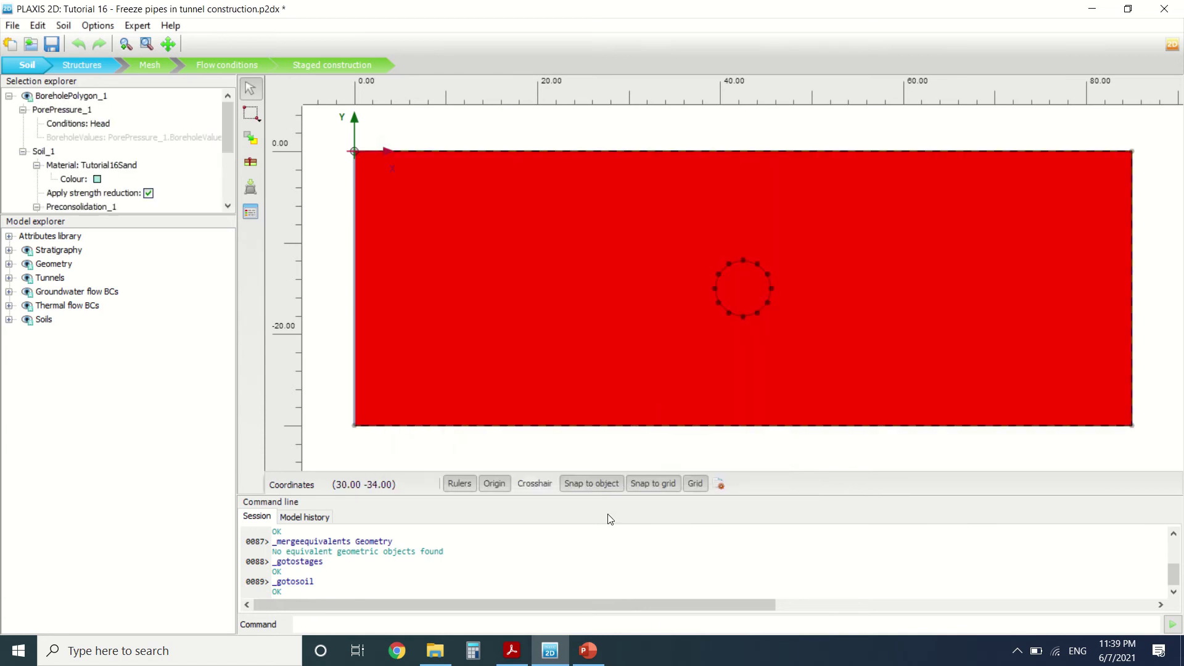
Deselect the soil polygon, then scroll the tutorial to Table 16.2 and Definition of structural elements
click(339, 290)
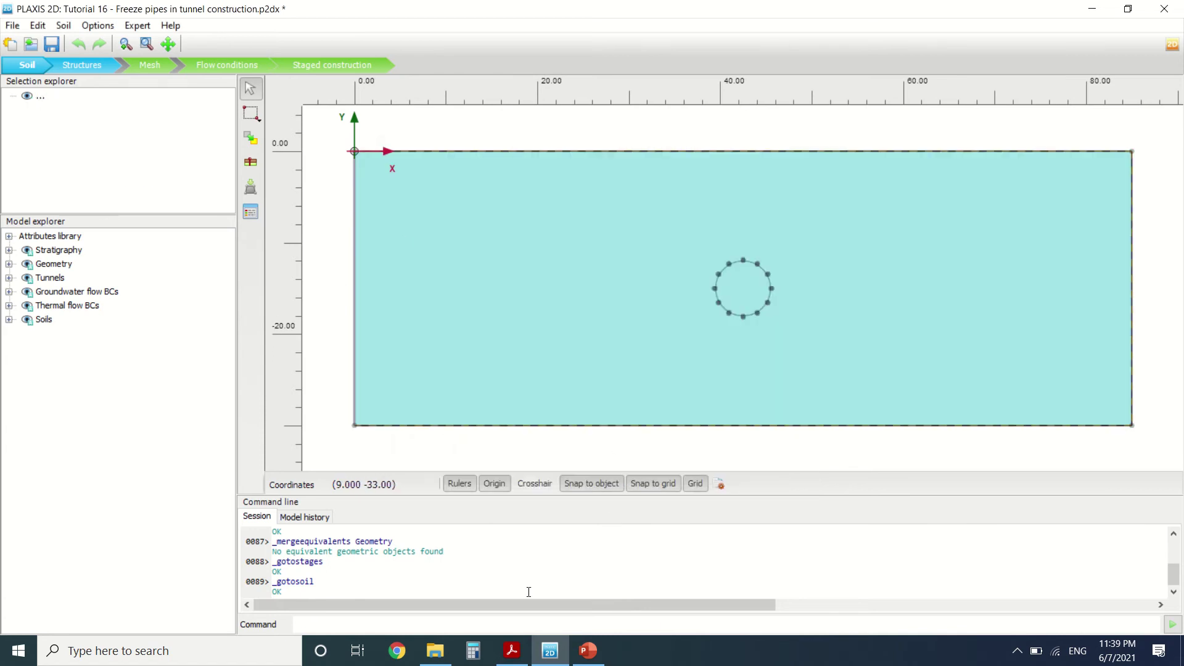
click(512, 651)
scroll(443, 339, down, 10)
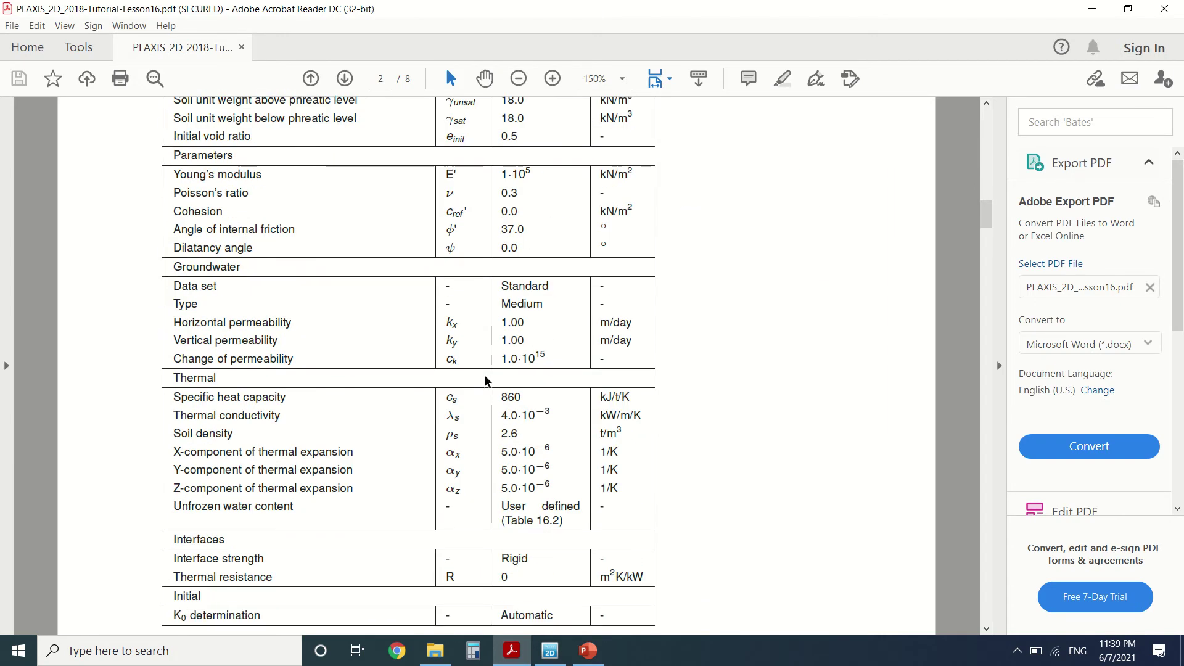
scroll(497, 383, down, 2)
scroll(507, 387, up, 5)
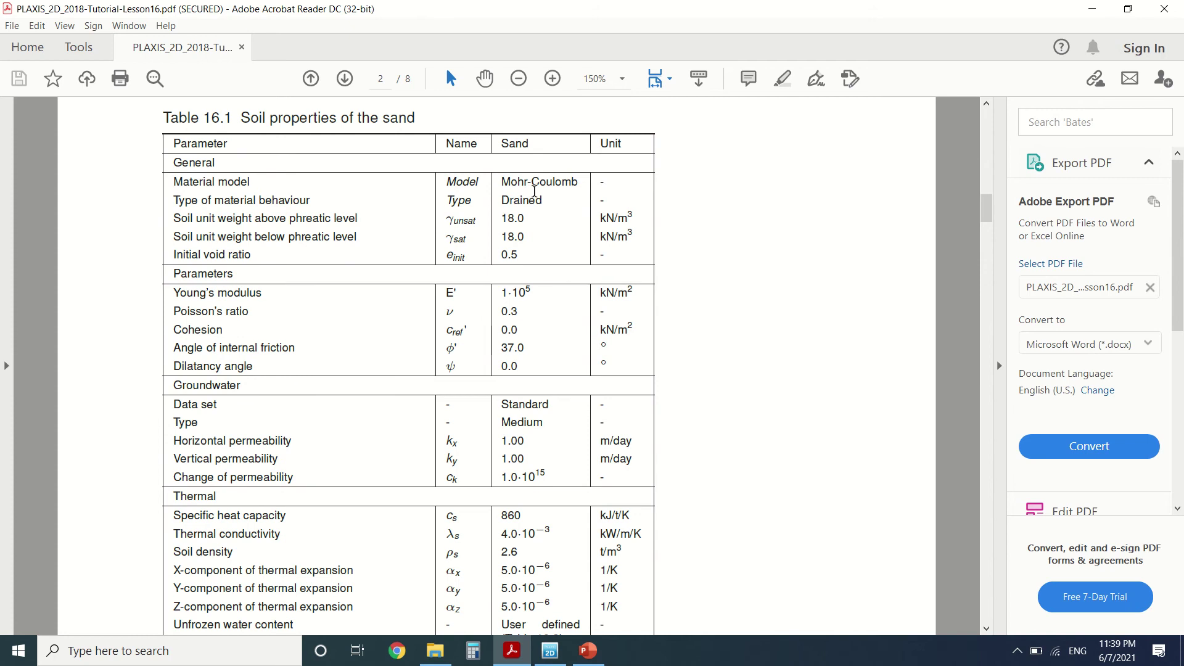
scroll(530, 222, down, 8)
scroll(532, 241, down, 9)
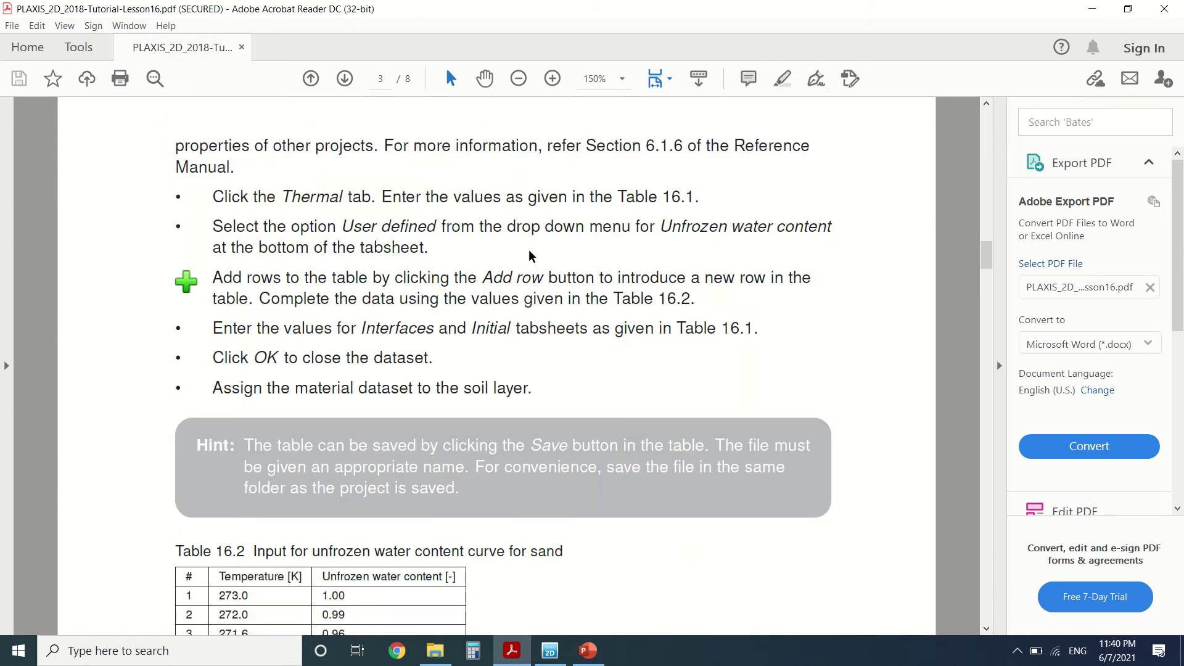
scroll(530, 256, down, 9)
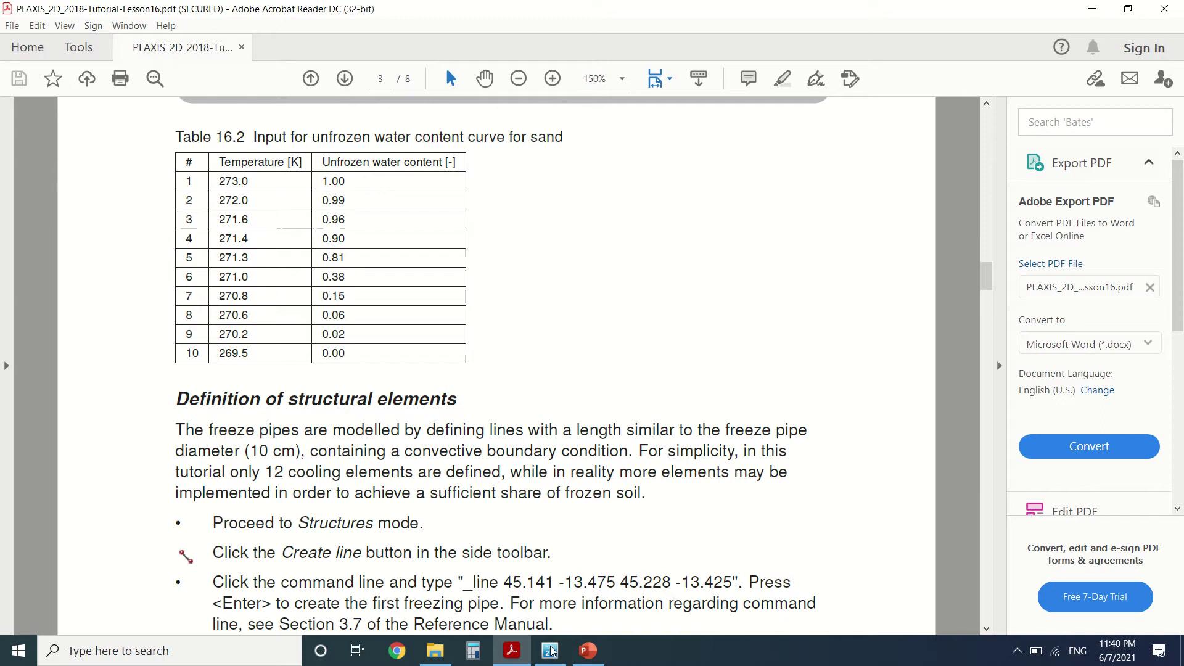
Review the Thermal tab and unfrozen water content curve of the 'Tutorial 16 - Sand' material
click(551, 651)
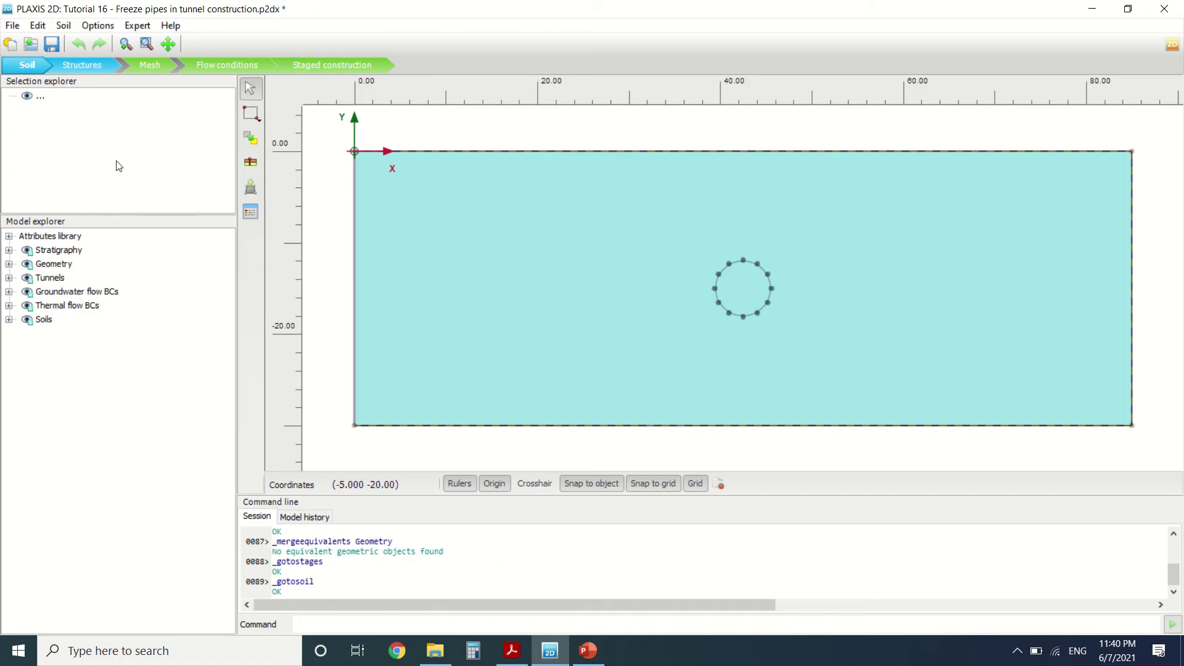
click(250, 212)
click(614, 232)
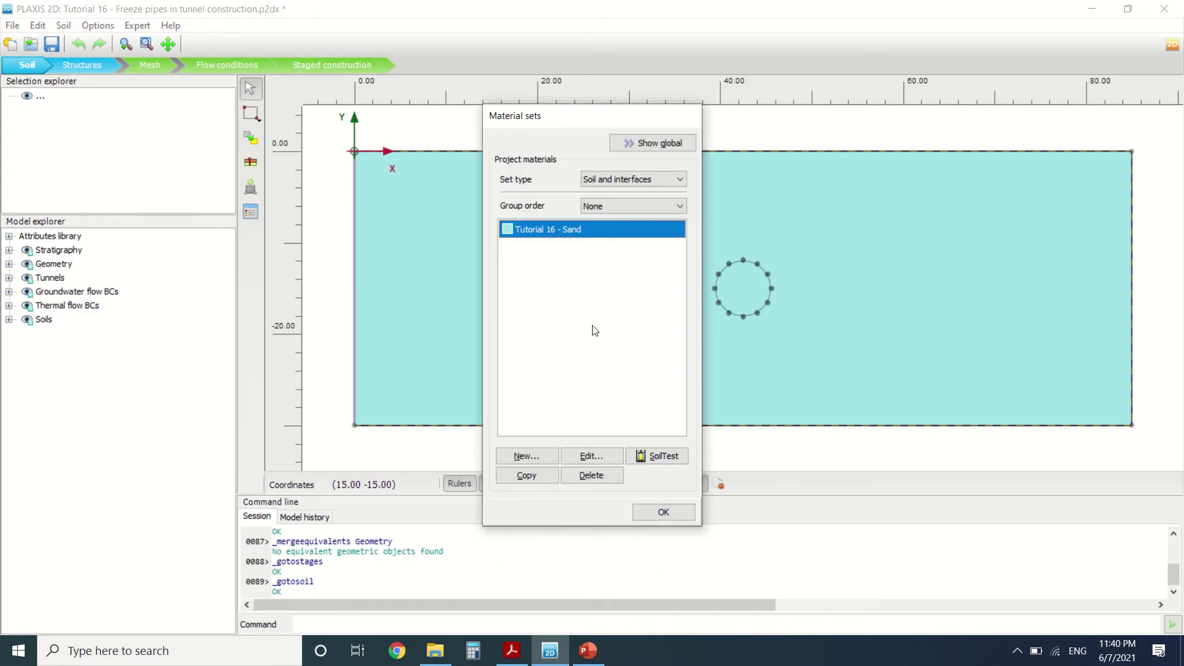
click(592, 455)
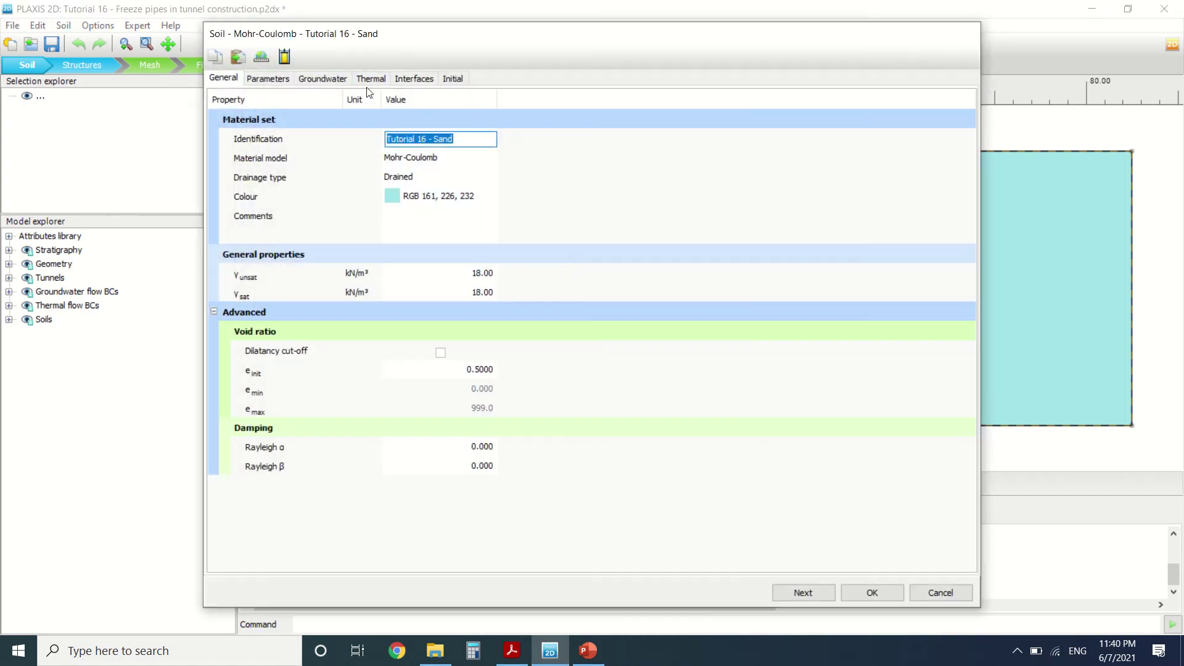
click(370, 79)
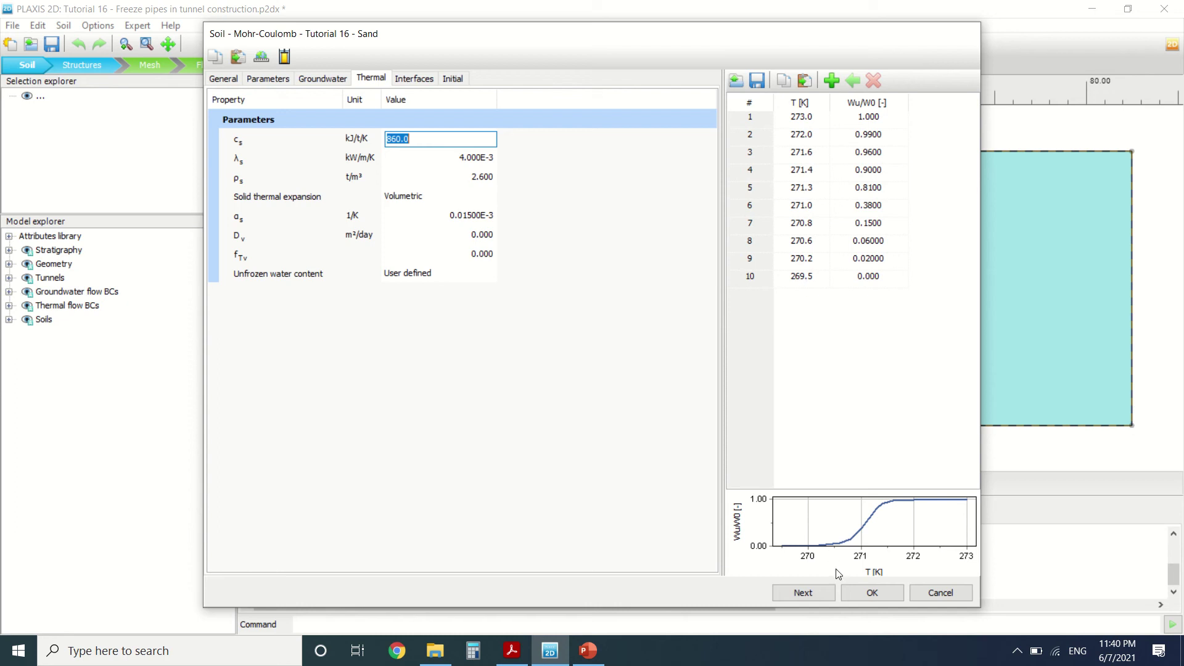
click(861, 589)
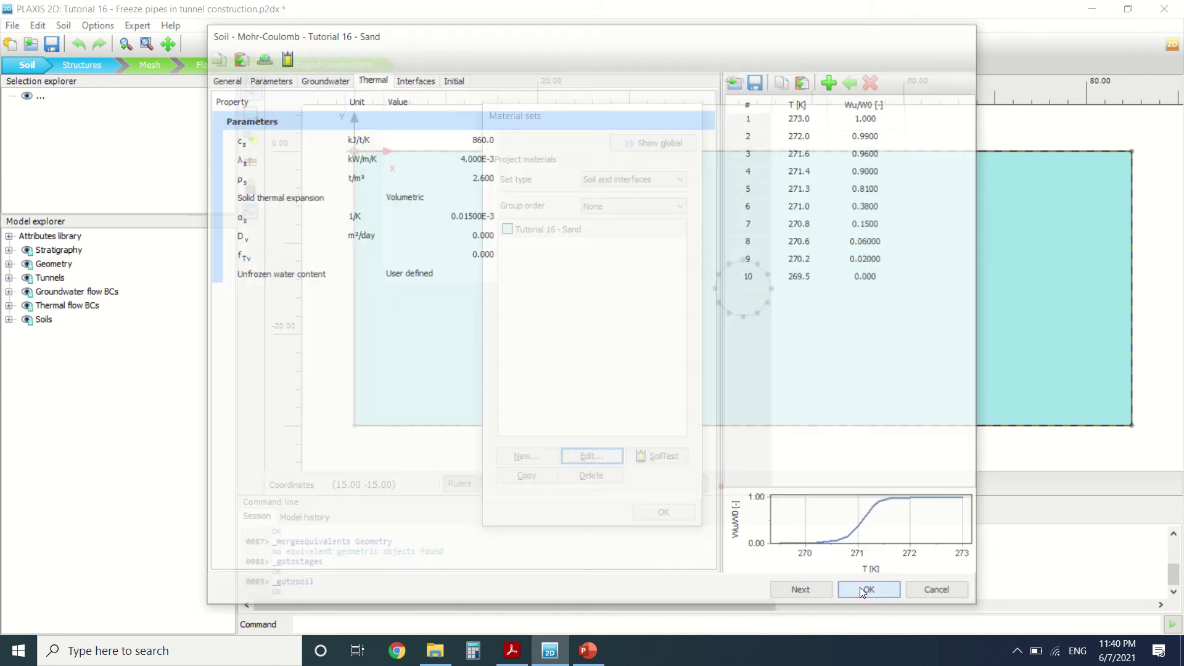
click(680, 513)
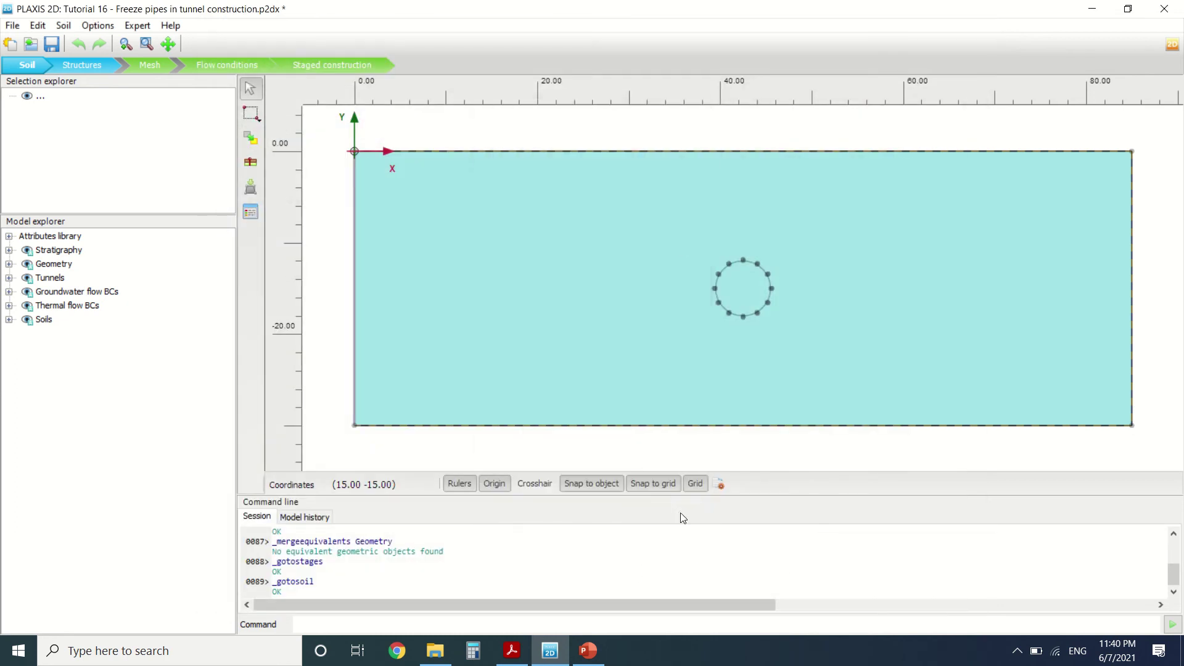
Scroll the tutorial to the ThermalFlowBC Hint box (Convection, 250 K, 1.0 kW/m²/K) and Table 16.3
click(512, 651)
scroll(517, 407, down, 3)
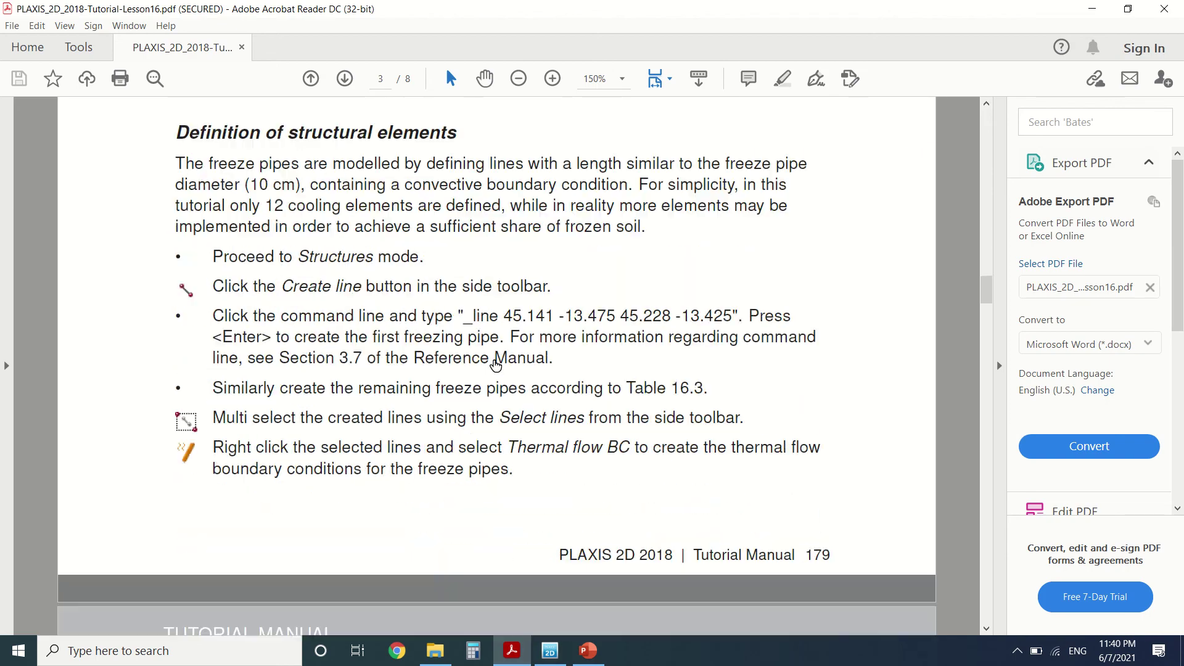
scroll(496, 365, down, 1)
scroll(464, 305, up, 1)
scroll(461, 266, down, 7)
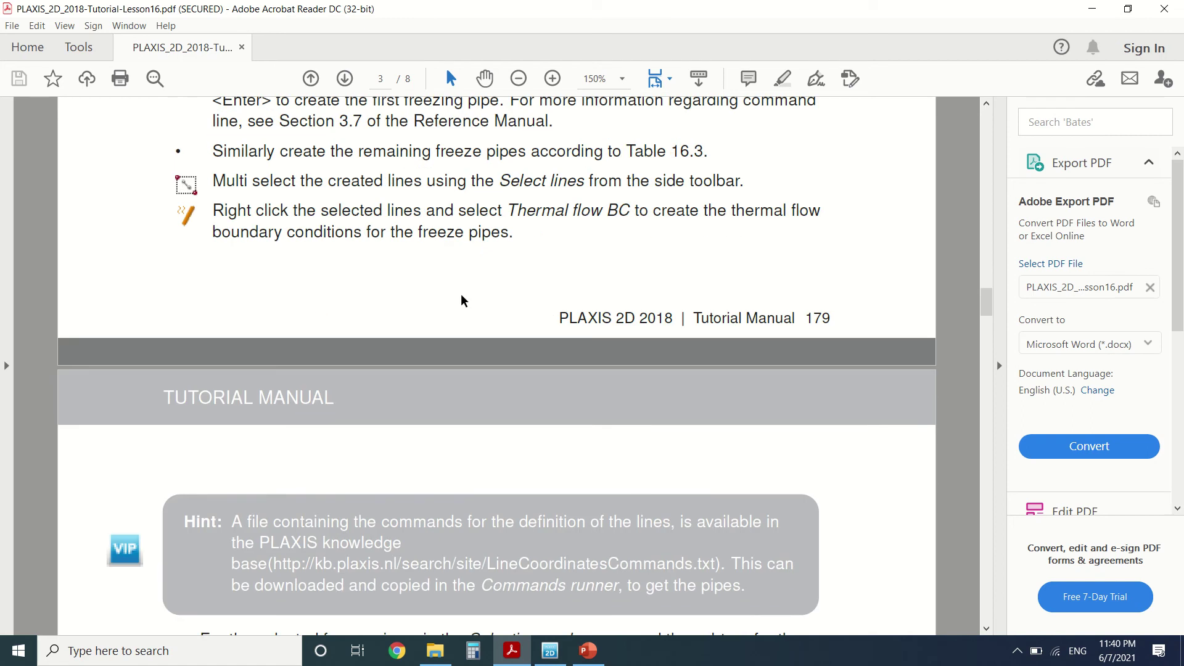
scroll(449, 338, up, 4)
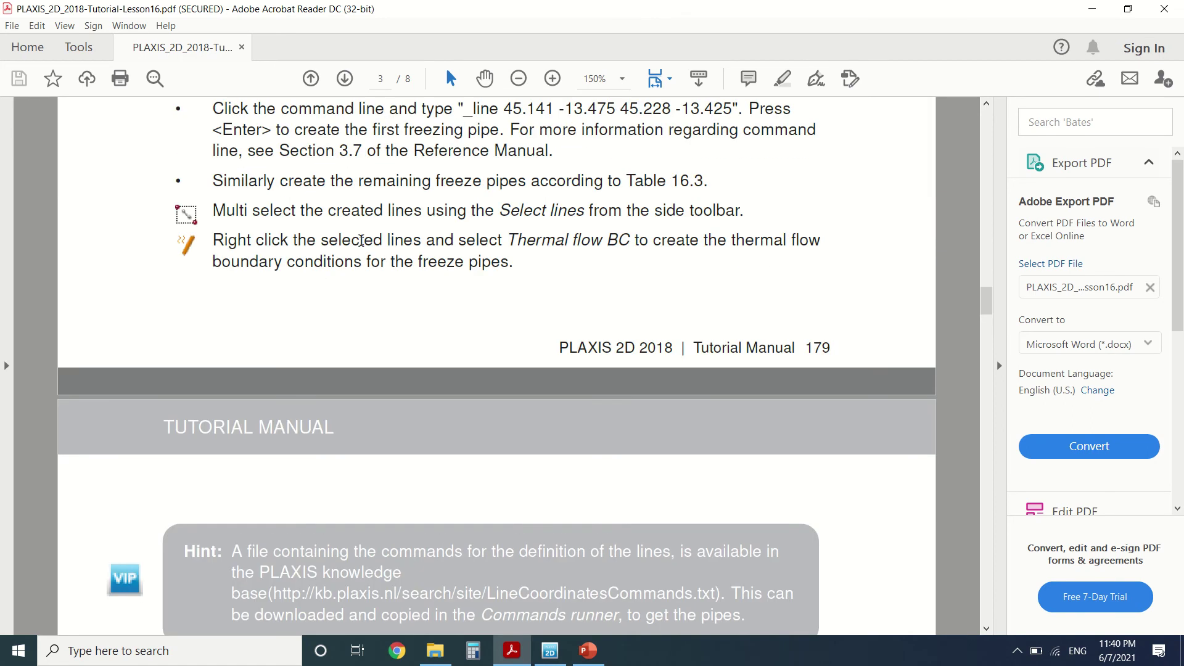
scroll(398, 238, down, 4)
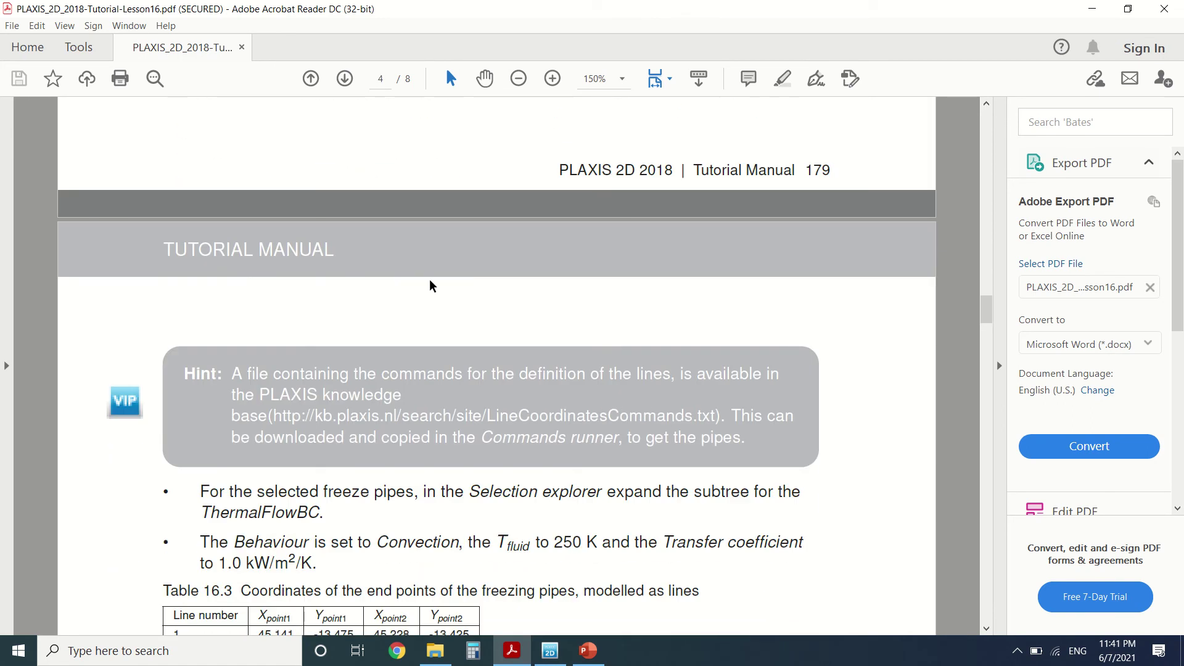
scroll(442, 284, up, 3)
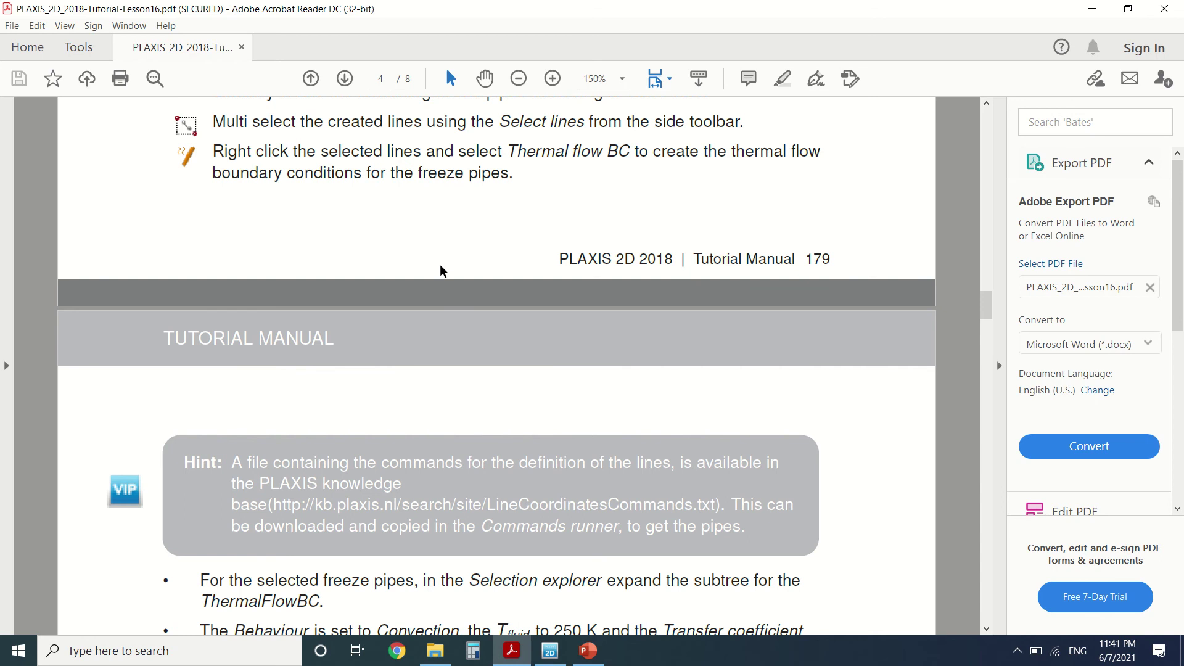
scroll(441, 271, down, 6)
scroll(414, 292, up, 6)
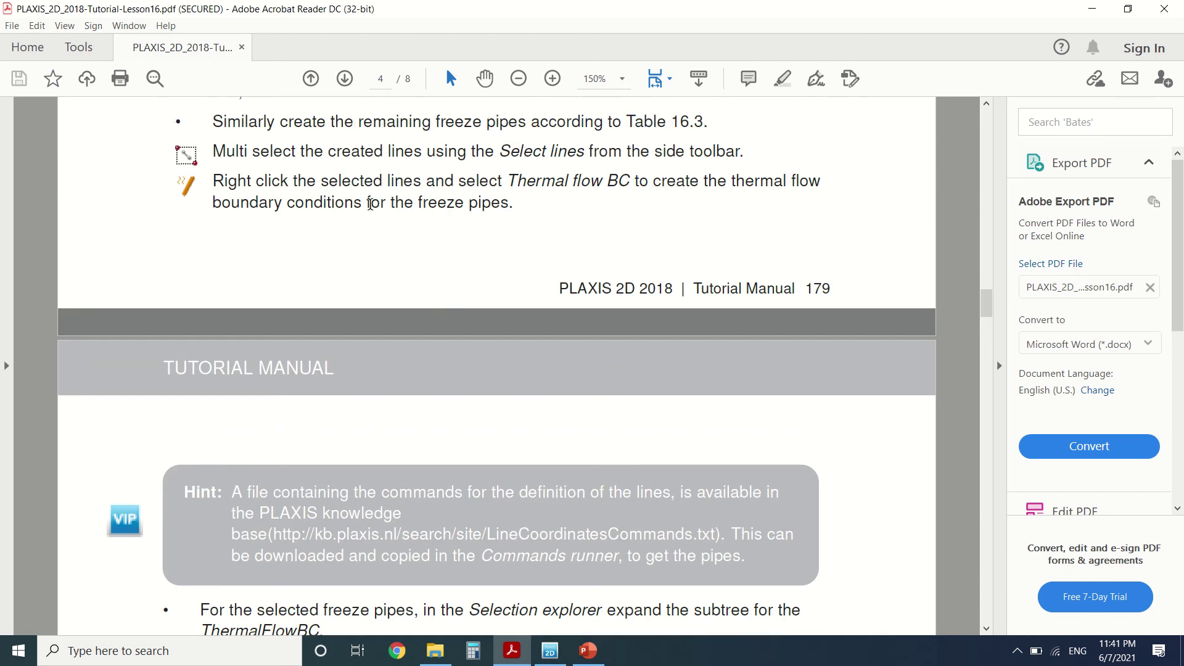
scroll(368, 206, up, 1)
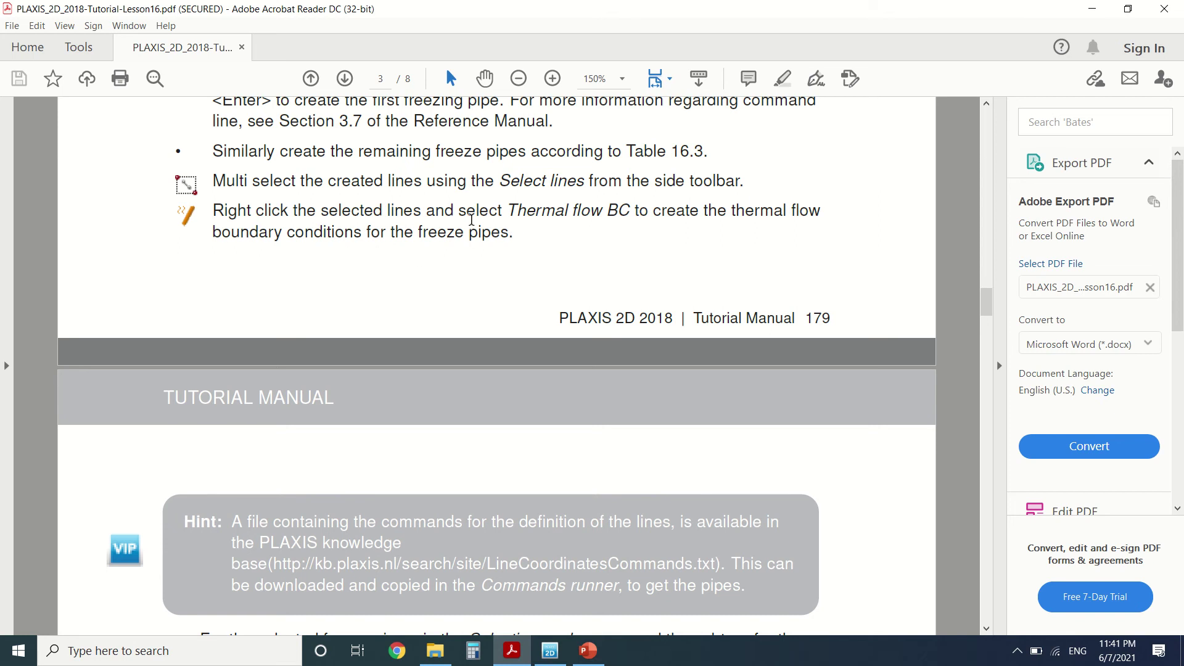
scroll(469, 217, down, 2)
scroll(467, 214, down, 9)
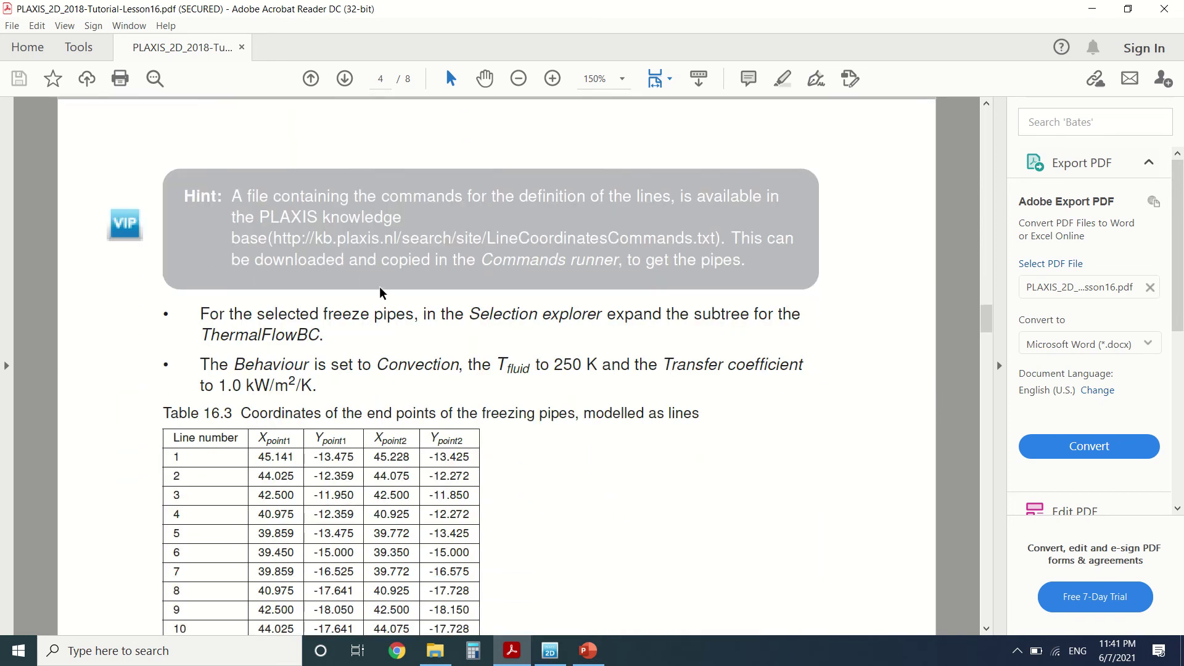
scroll(380, 290, down, 1)
scroll(339, 312, down, 1)
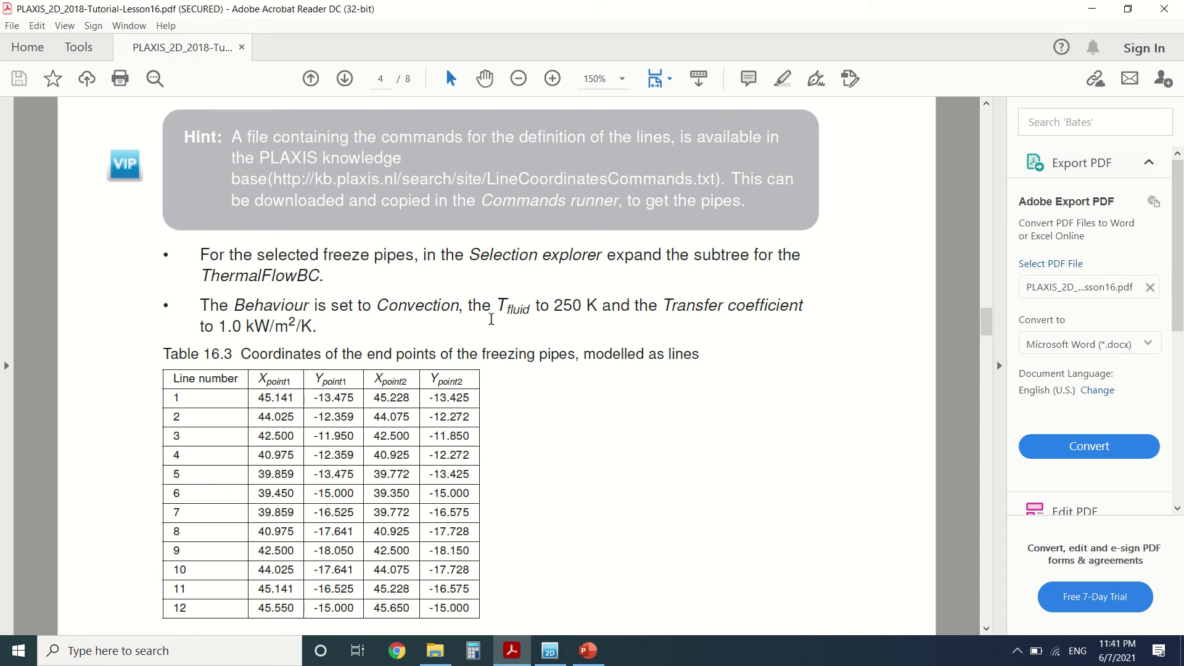
In Structures mode, box-select the freeze-pipe ring with the selection filter set to lines only
click(550, 651)
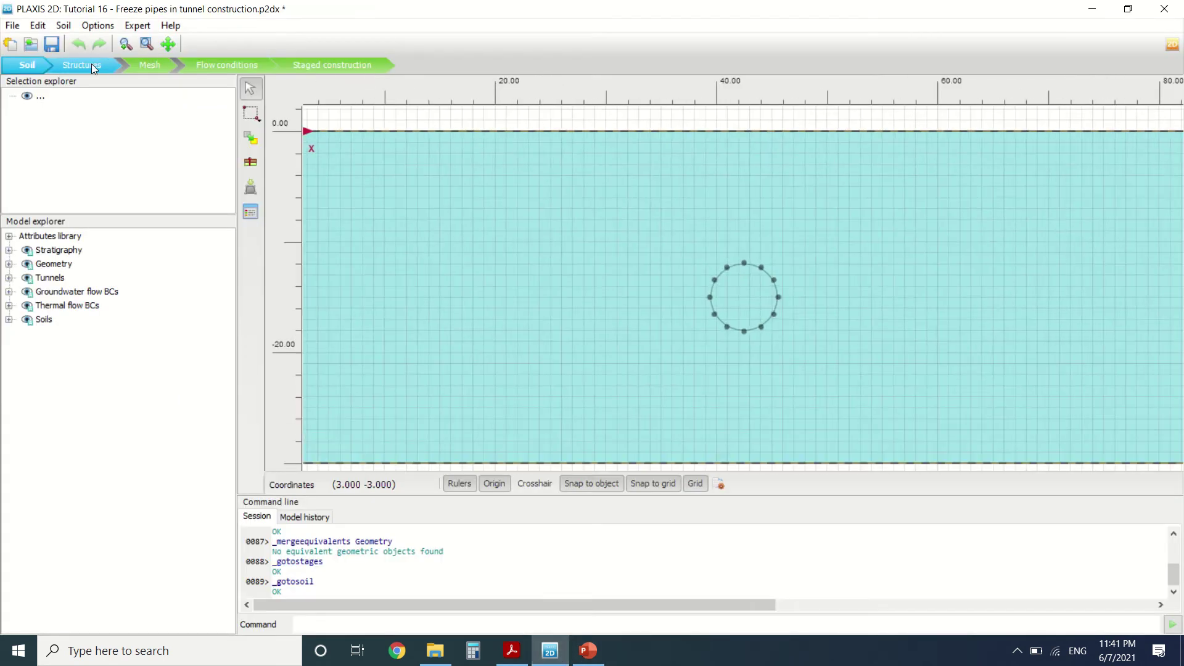
click(91, 64)
click(741, 269)
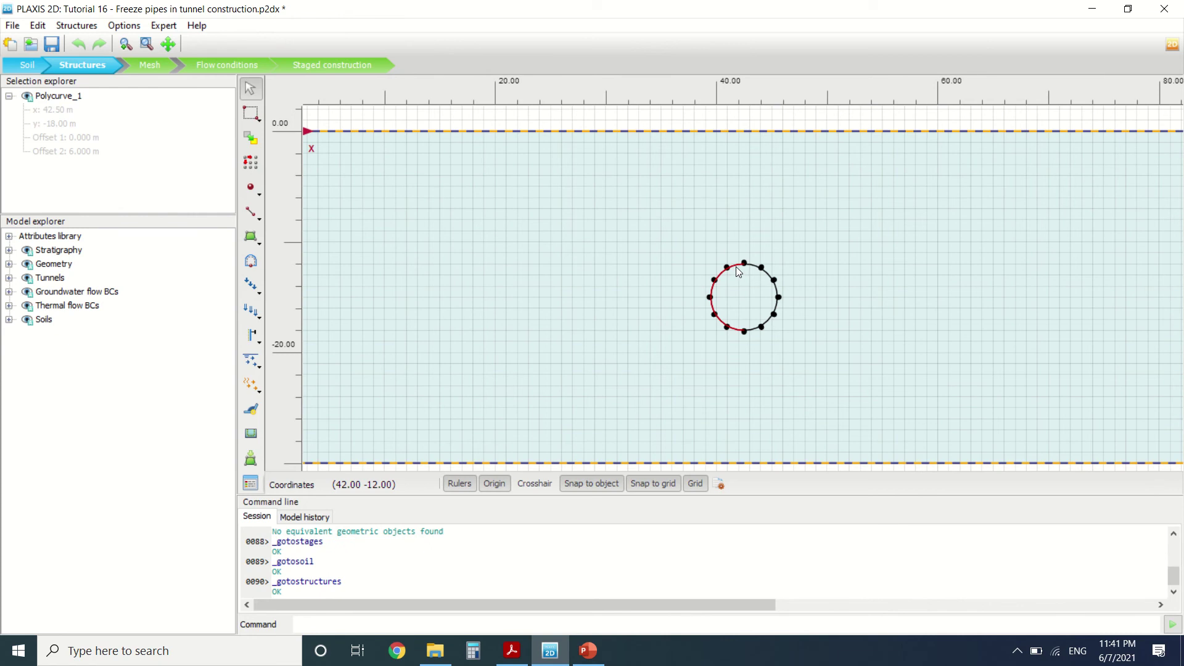
click(745, 264)
key(Escape)
click(251, 114)
mouse_move(312, 180)
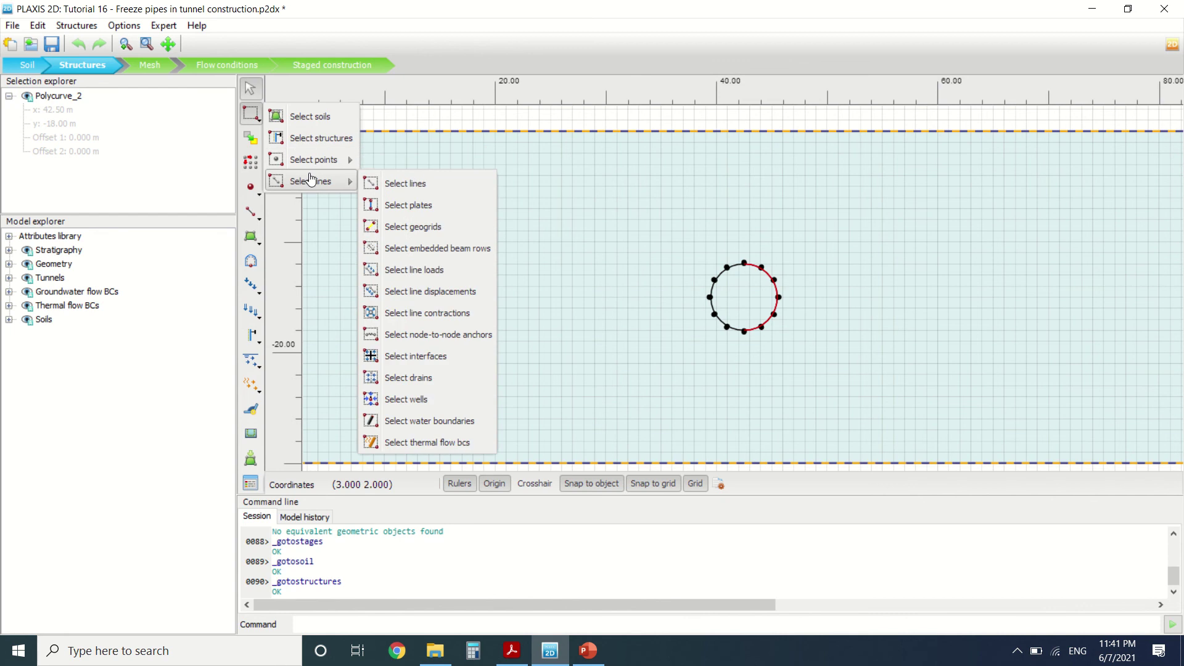
click(375, 185)
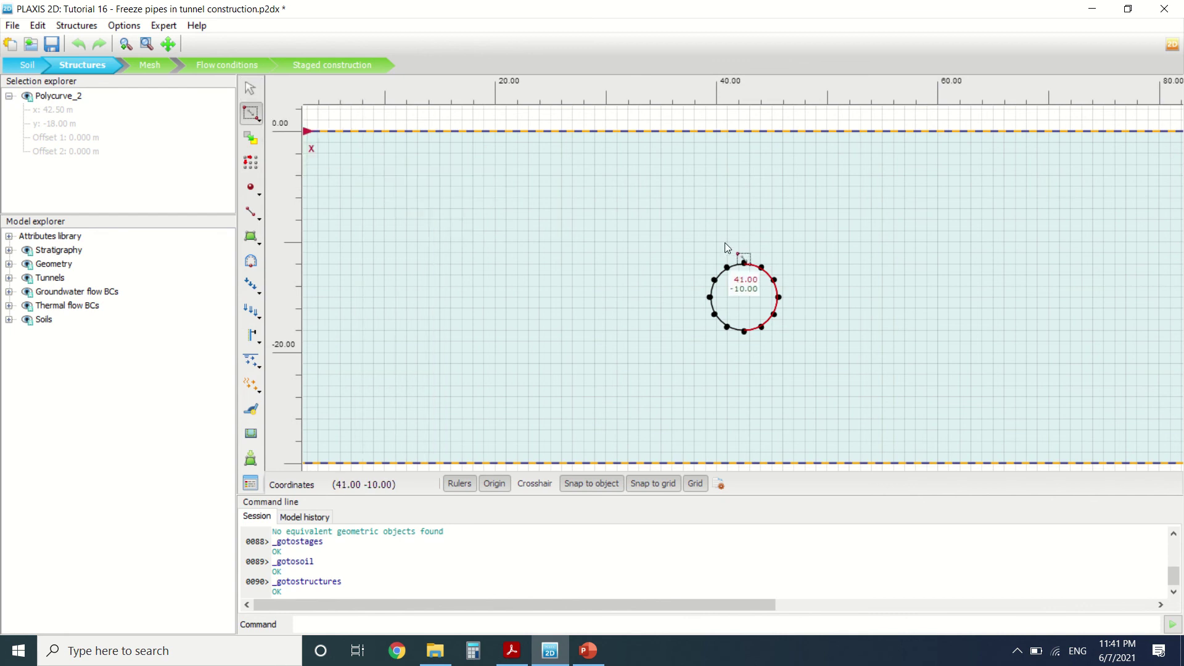
drag(716, 239, 746, 275)
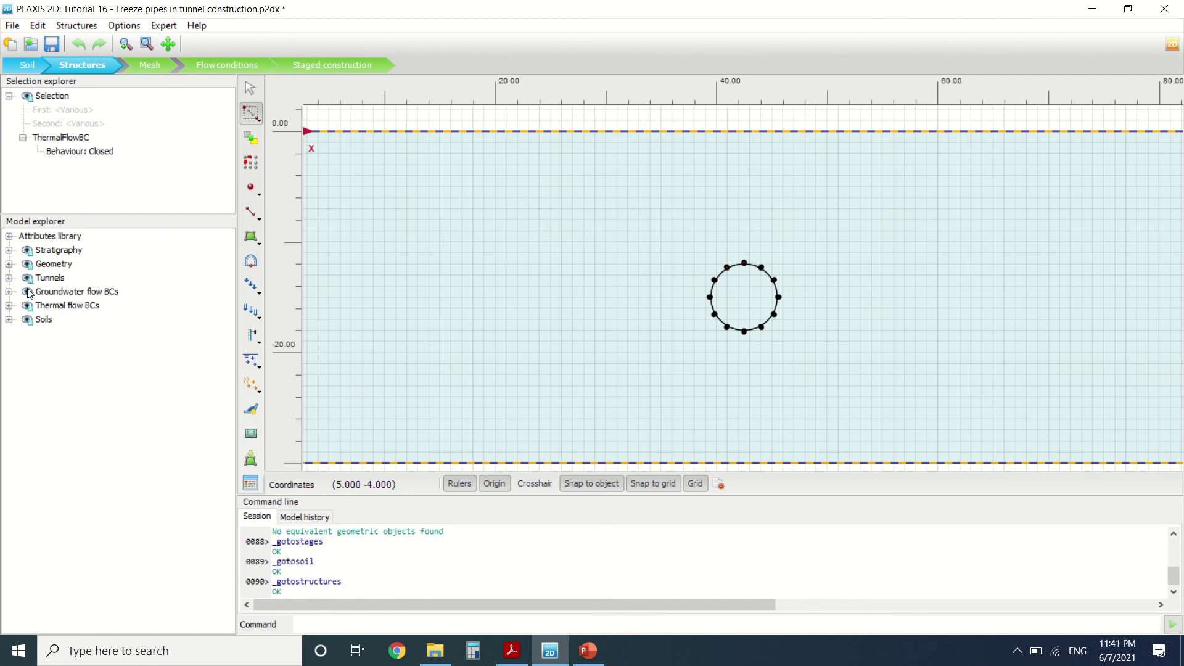
Inspect the sixteen thermal flow BCs in the model tree, checking ThermalFlowBC_4's Closed behaviour
click(9, 318)
click(9, 307)
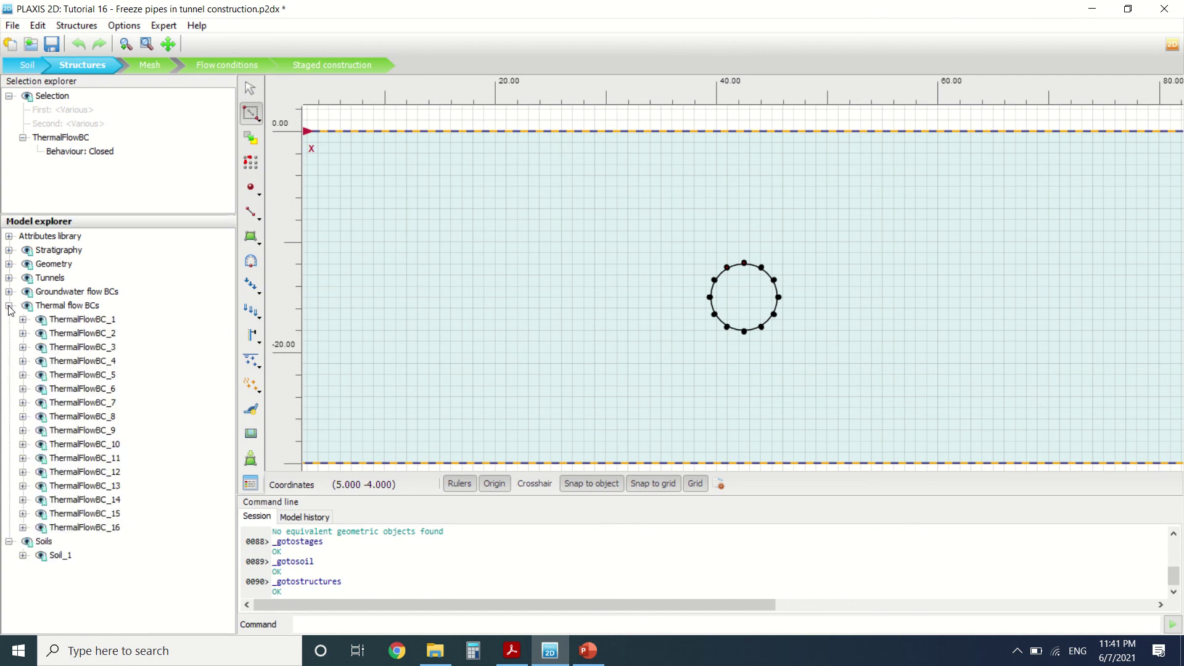
click(52, 362)
drag(55, 391, 85, 349)
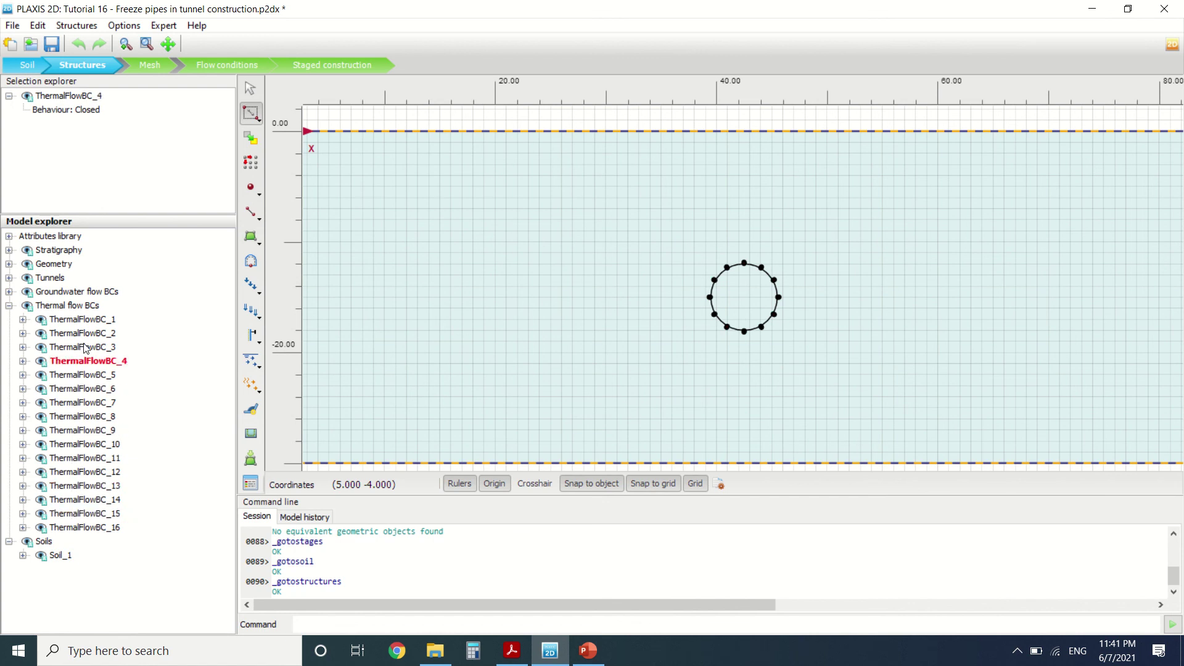
click(93, 99)
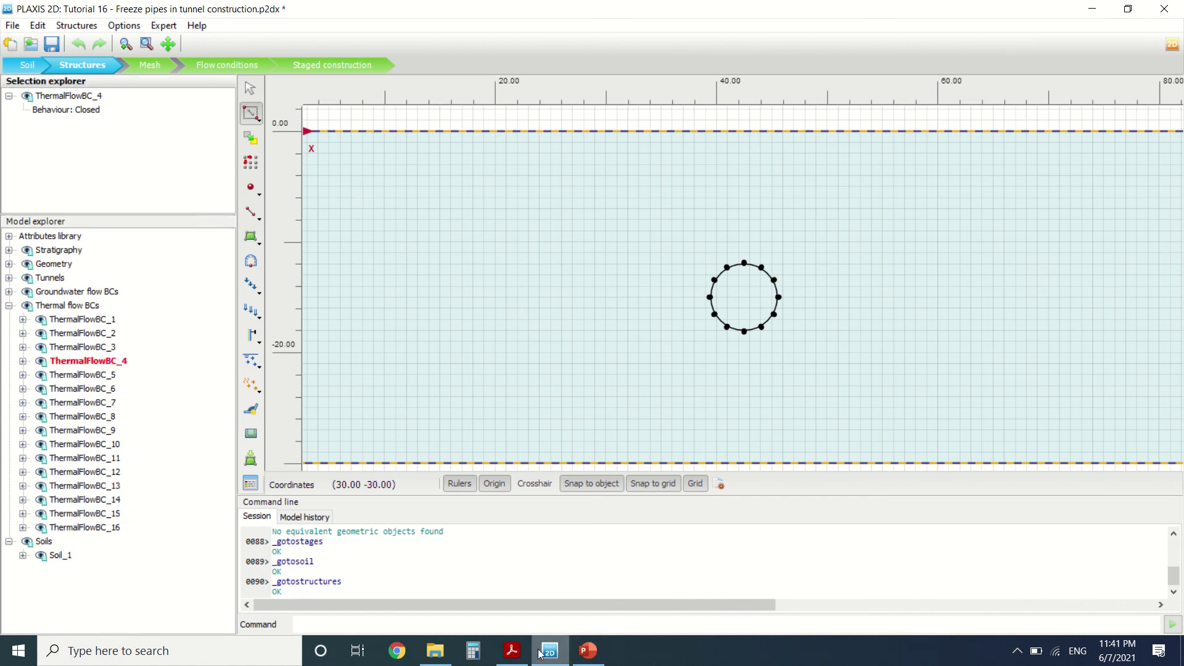
Scroll the tutorial from the Phase 1 calculation steps through Figure 16.5 to 16.4 Results
click(511, 650)
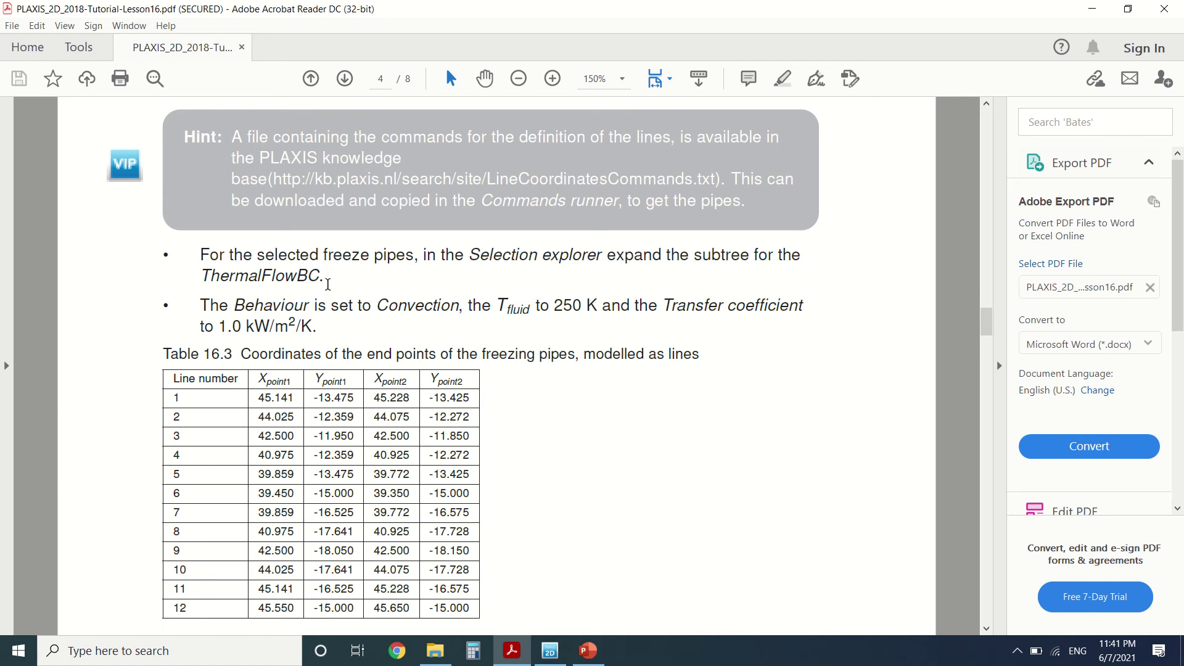
scroll(328, 284, down, 10)
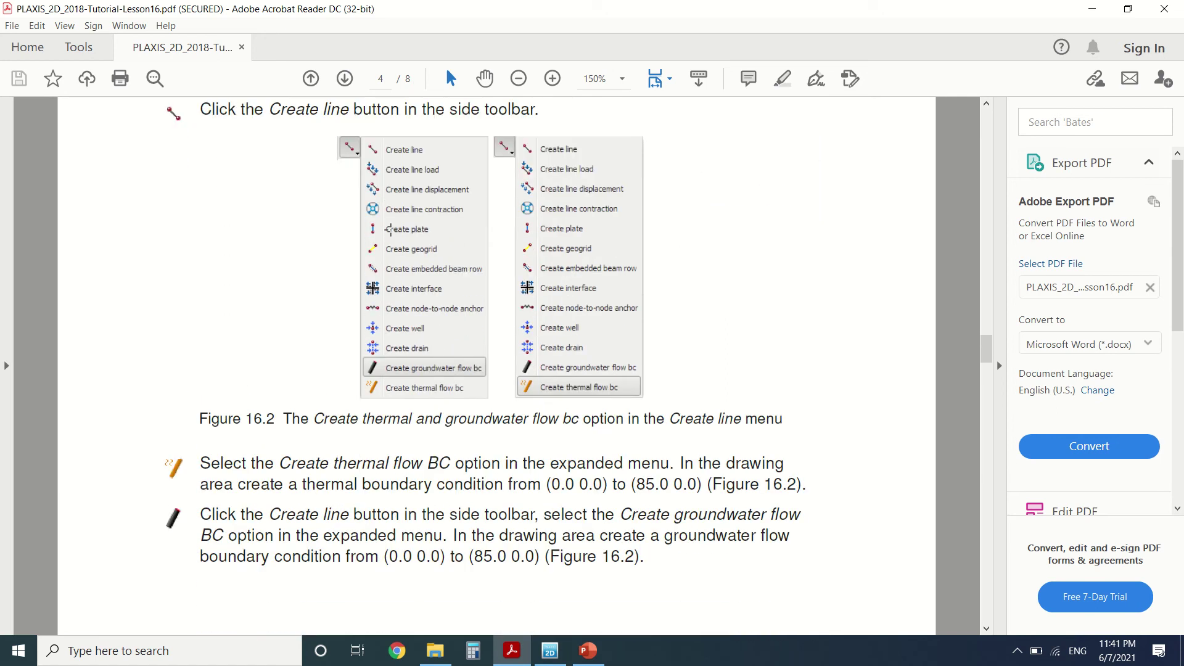
scroll(391, 229, down, 4)
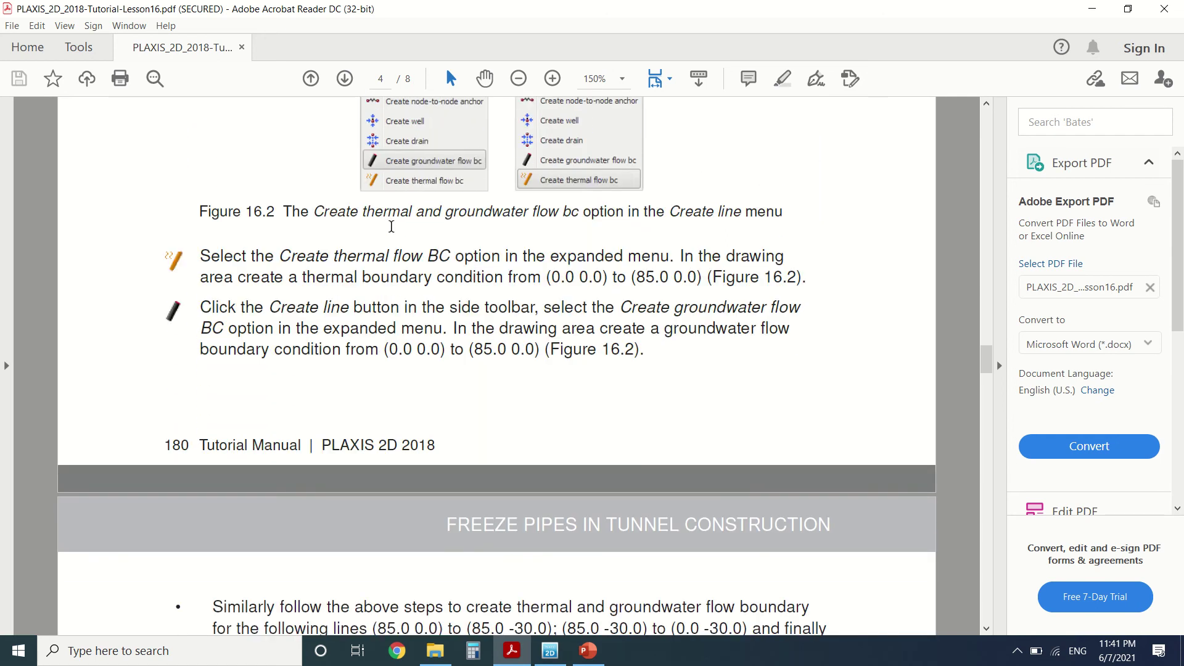
scroll(391, 227, down, 13)
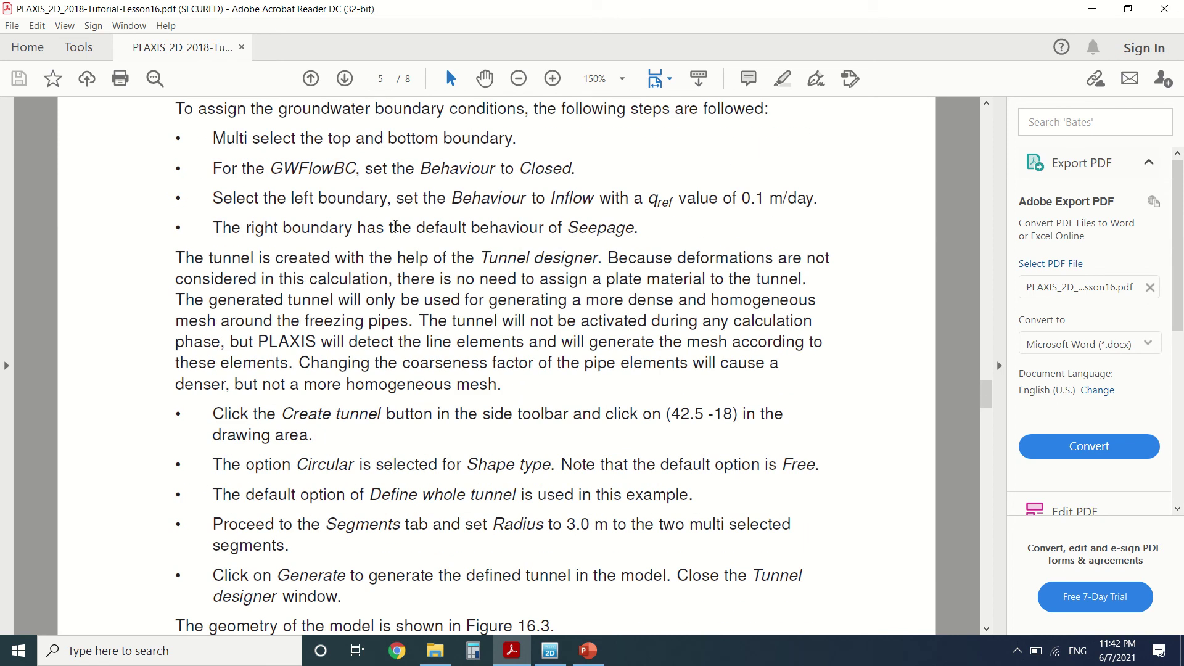
scroll(395, 227, down, 15)
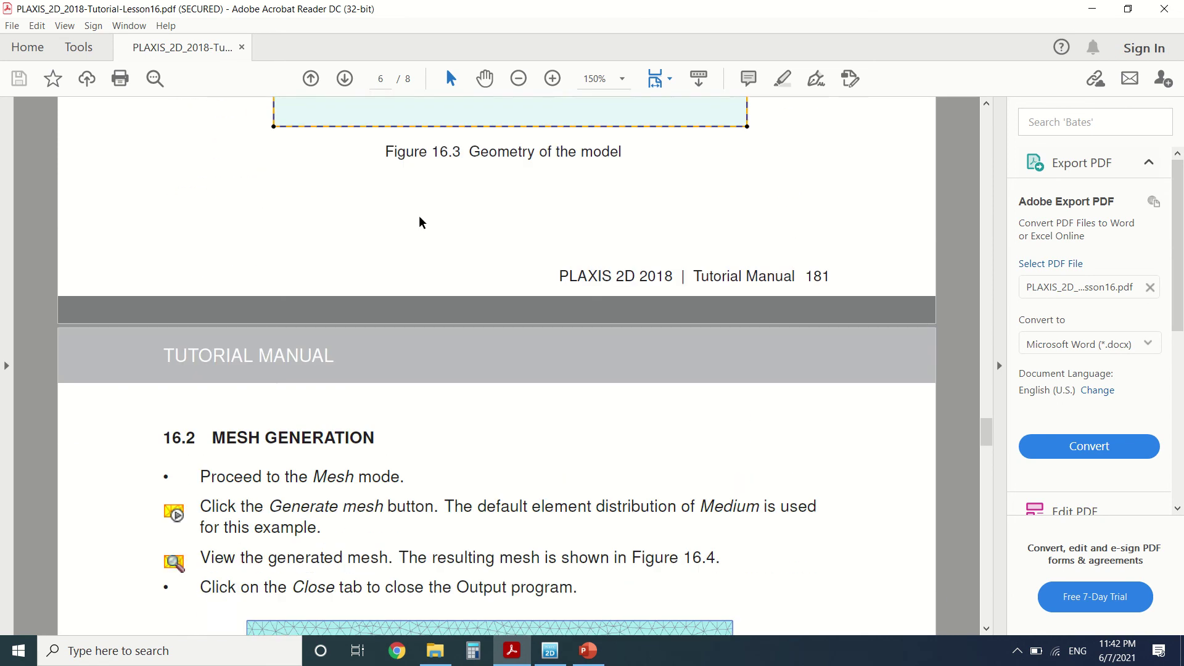
scroll(420, 221, down, 20)
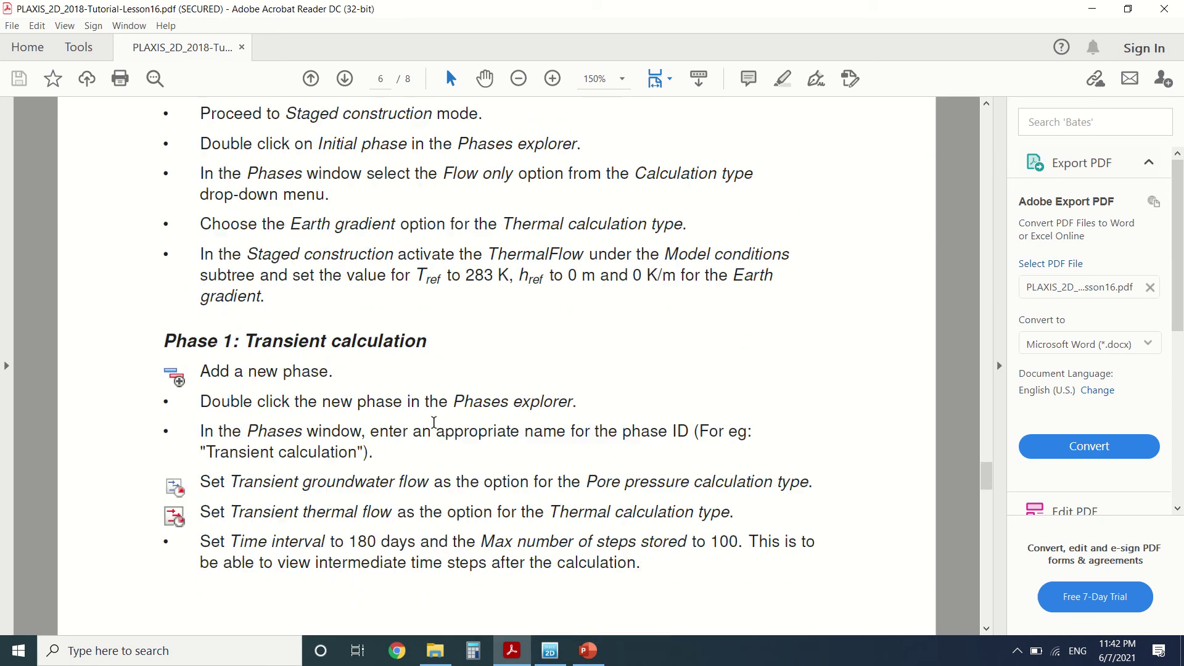
scroll(434, 423, down, 6)
scroll(491, 395, up, 2)
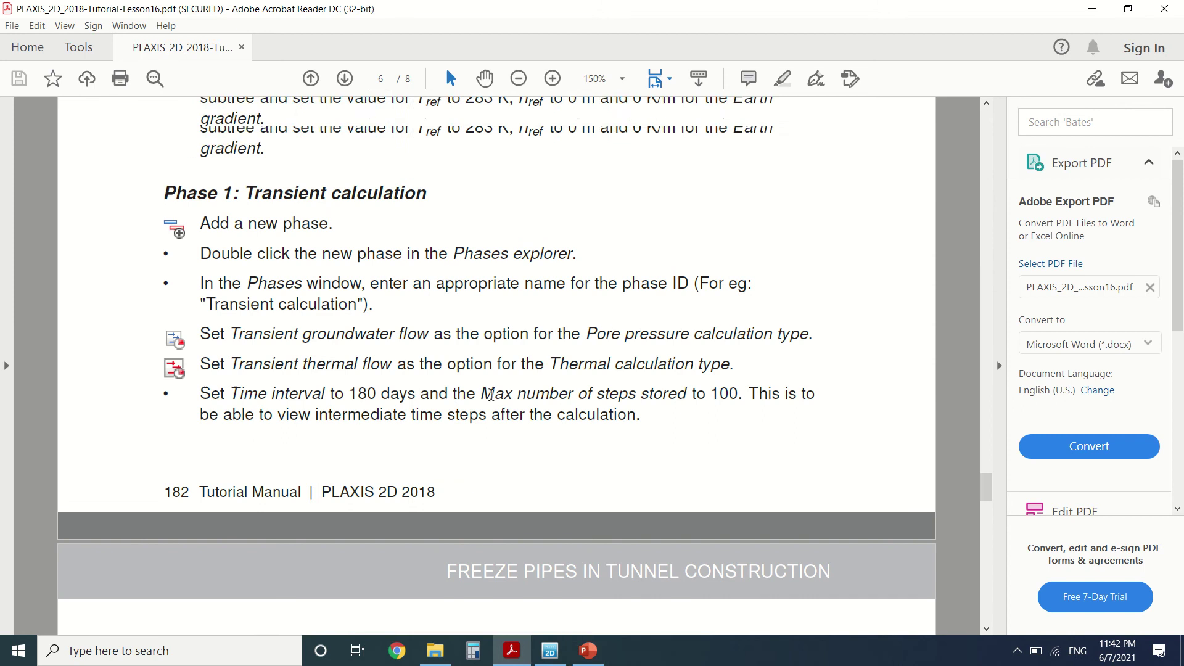
scroll(469, 382, up, 2)
scroll(370, 340, up, 4)
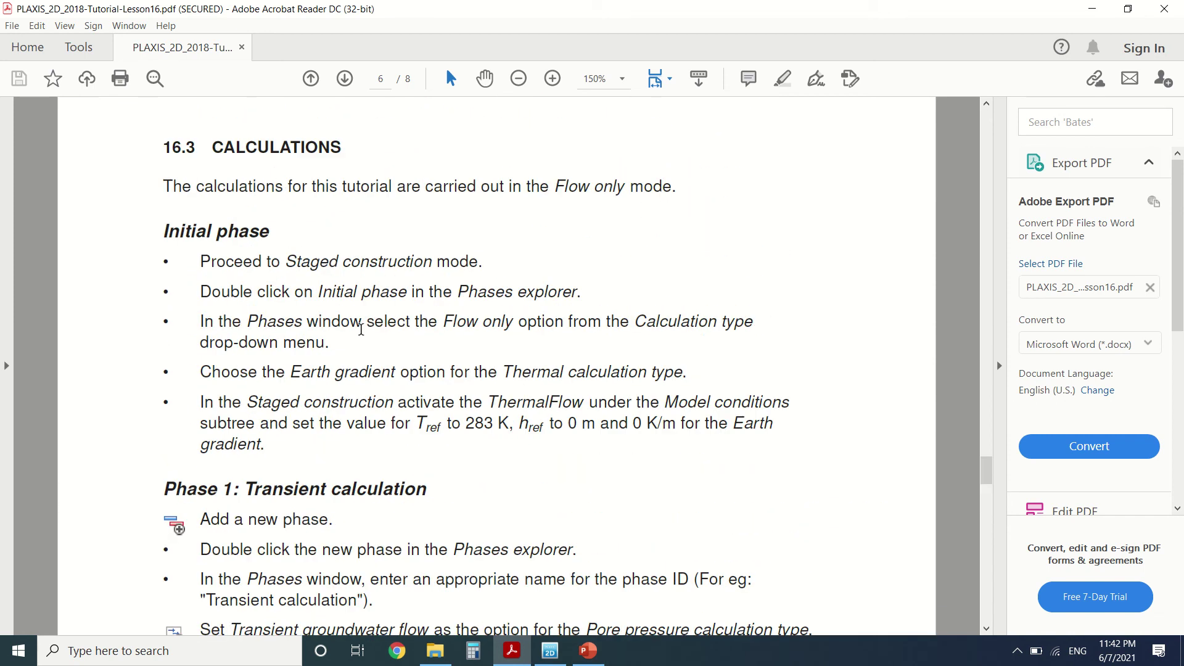
scroll(362, 329, down, 4)
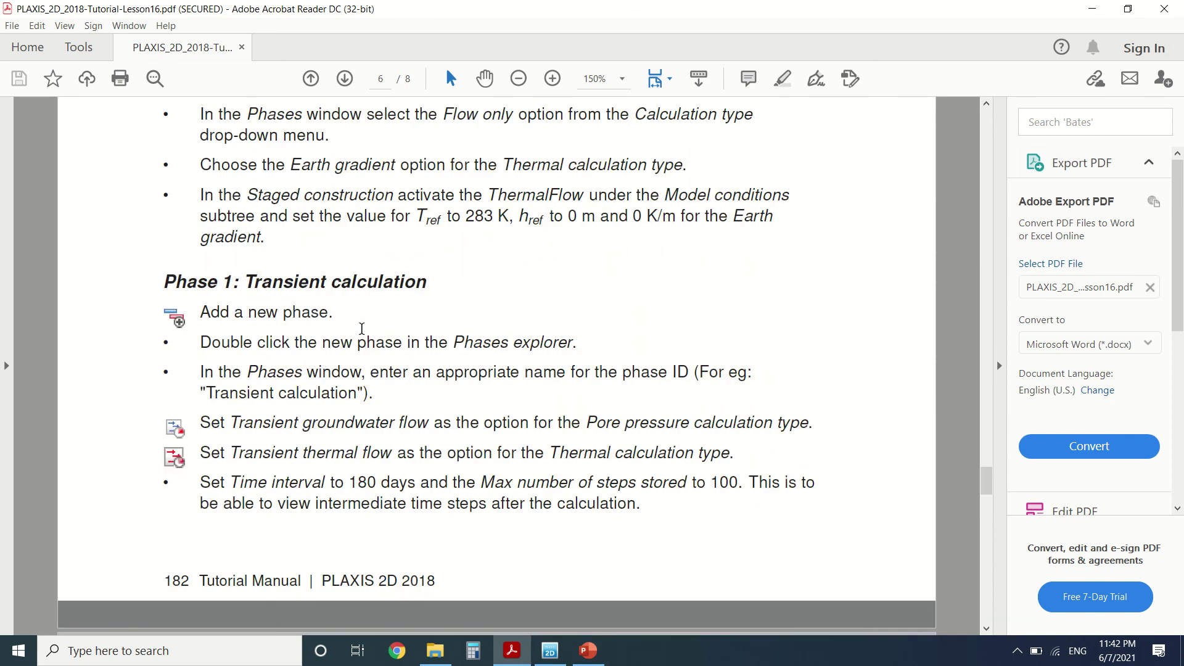
scroll(361, 329, down, 7)
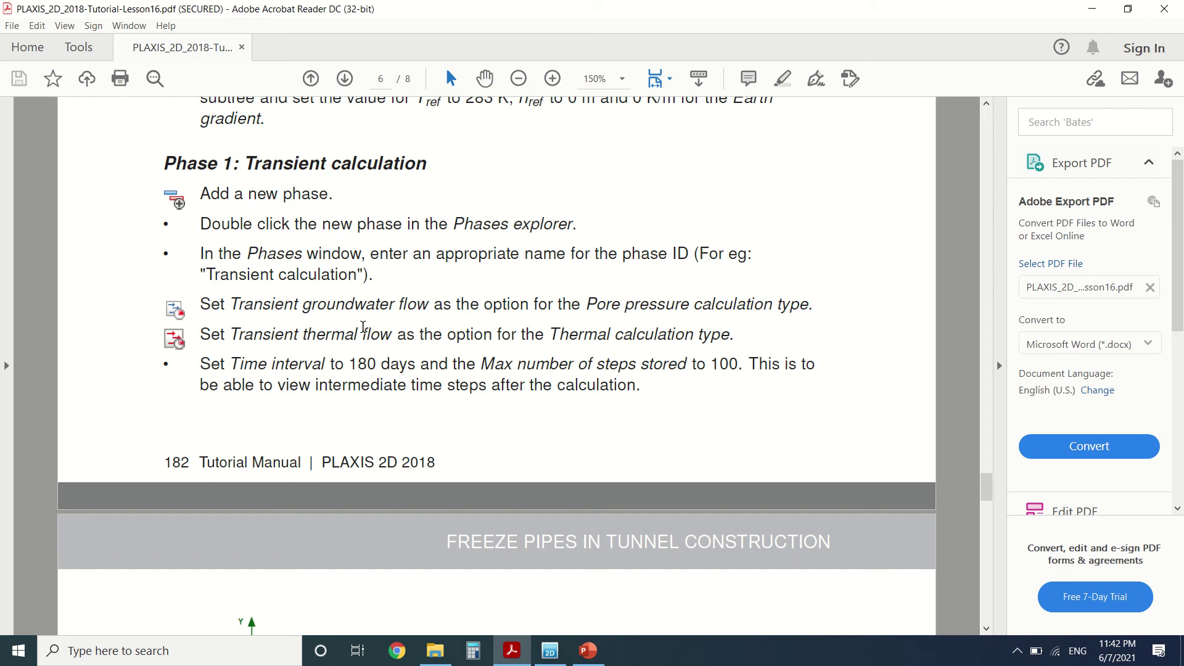
scroll(368, 321, down, 7)
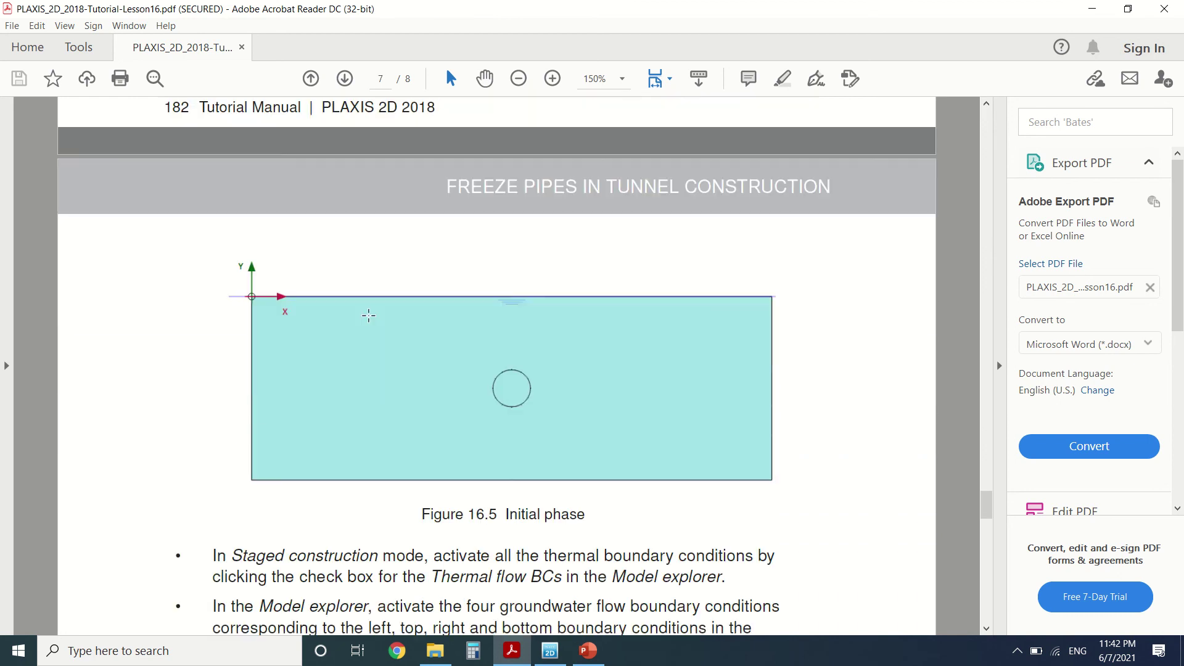
scroll(376, 313, down, 6)
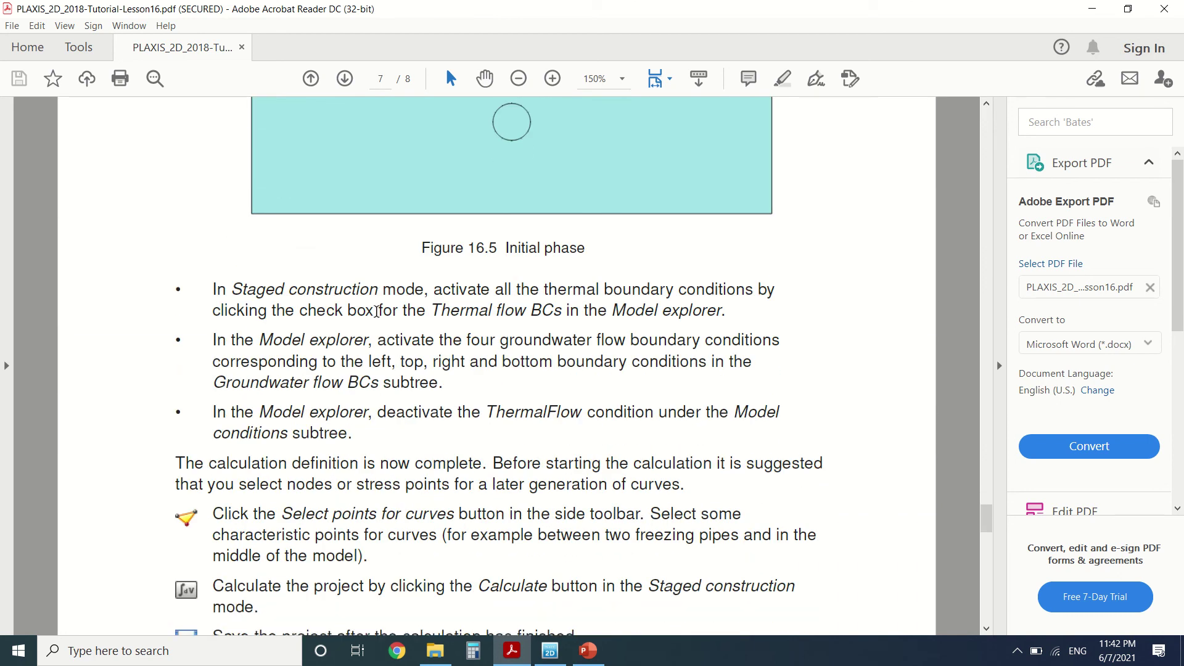
From Staged construction mode, open the Phase_1 transient calculation results in Output
click(569, 650)
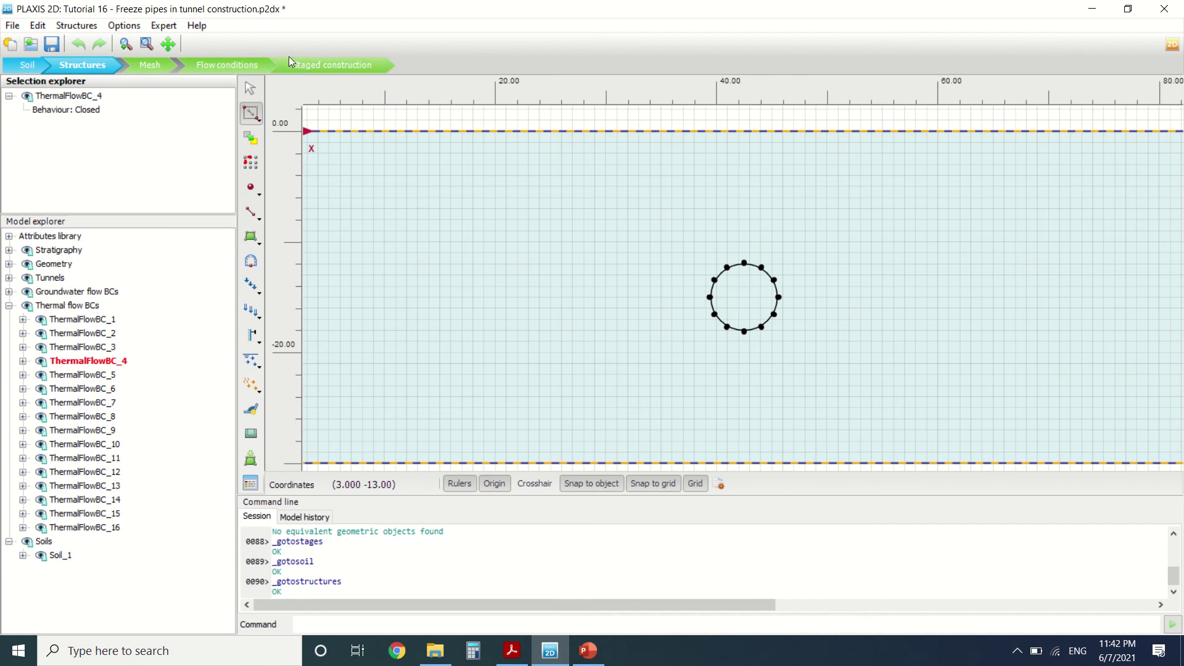
click(306, 66)
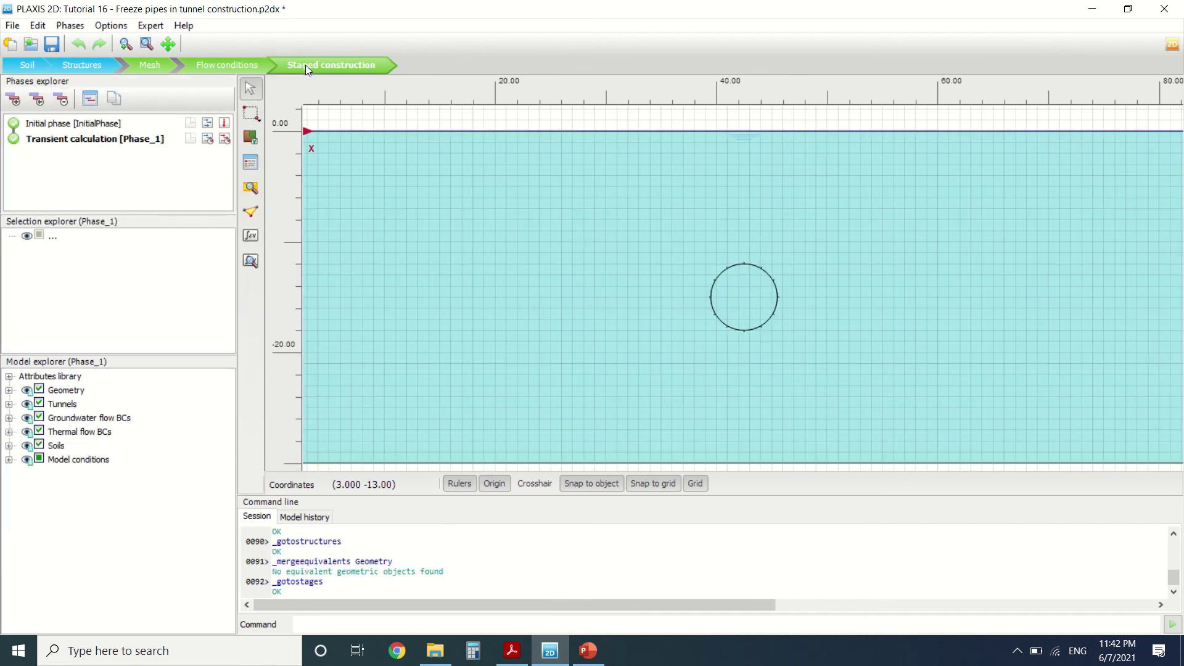
click(252, 262)
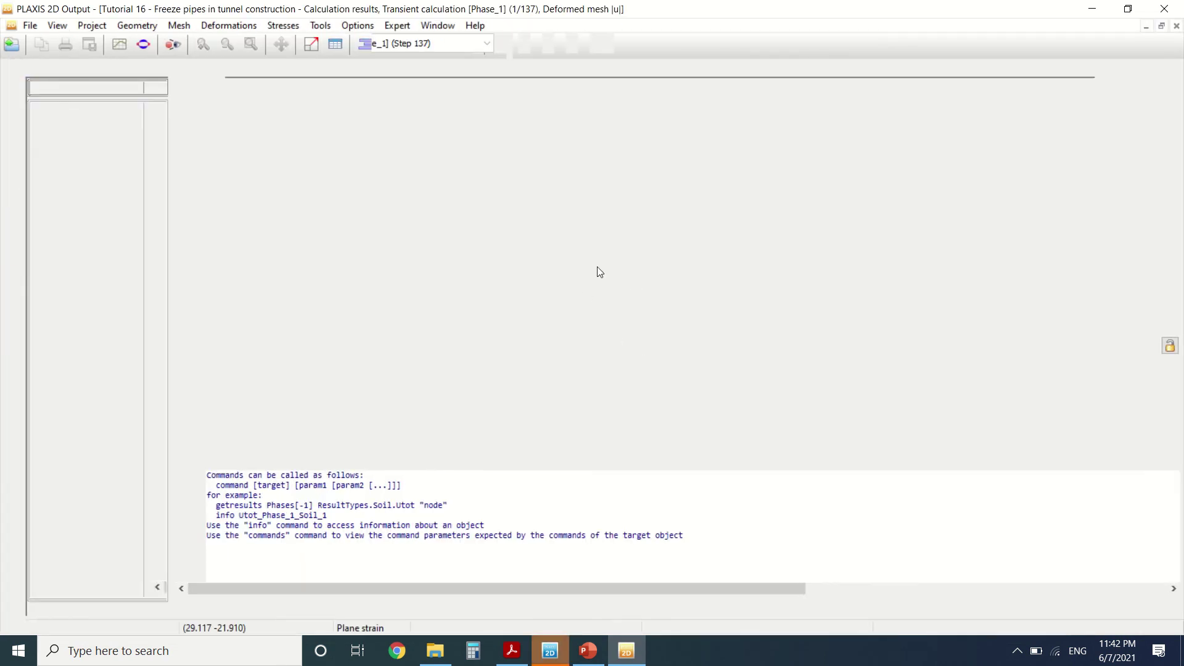
Plot the Heat flow > Temperature contours at 180 days, ranging 250.4 K to 283.0 K
scroll(698, 250, up, 3)
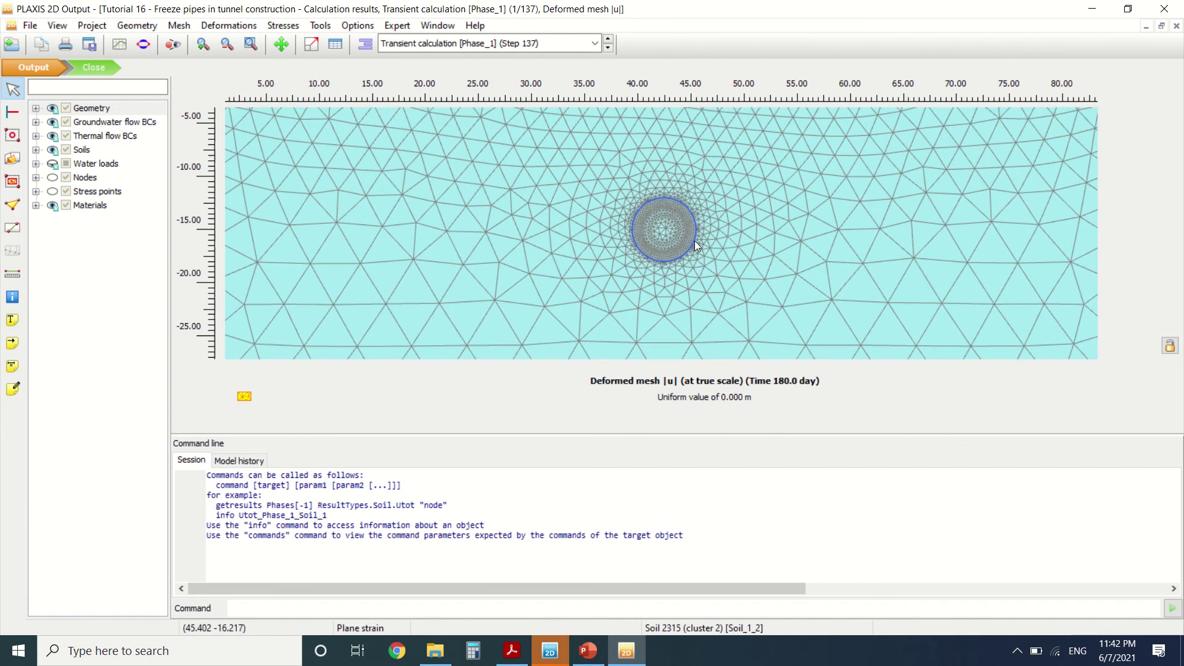
drag(716, 434, 709, 559)
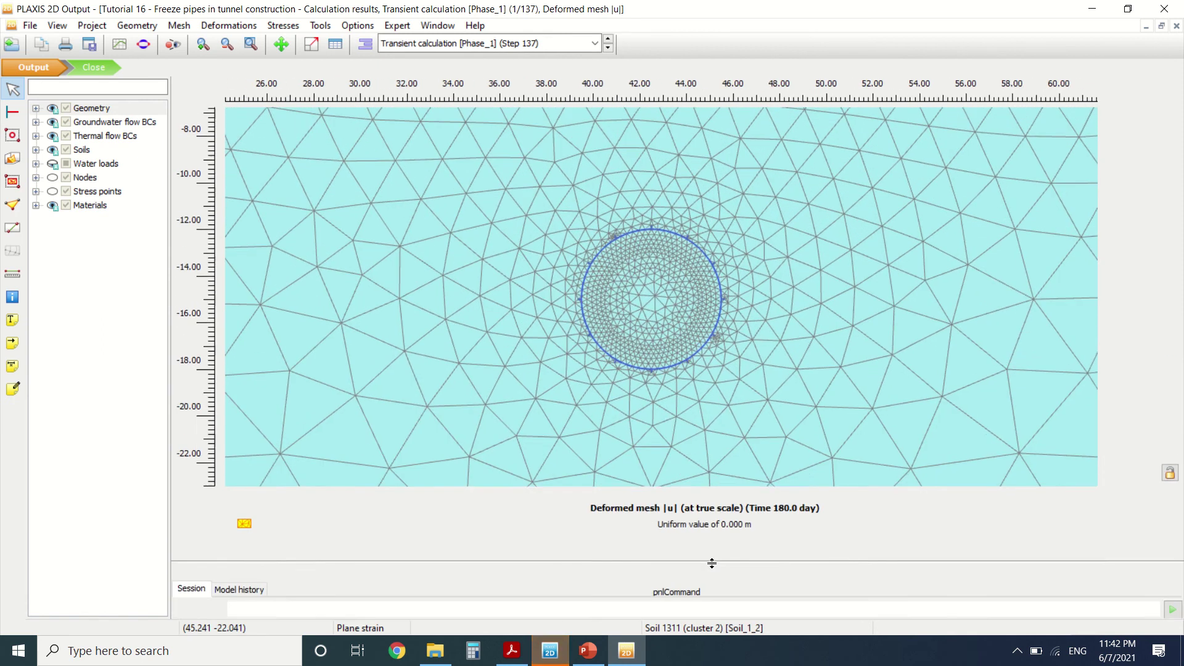
click(284, 29)
mouse_move(349, 203)
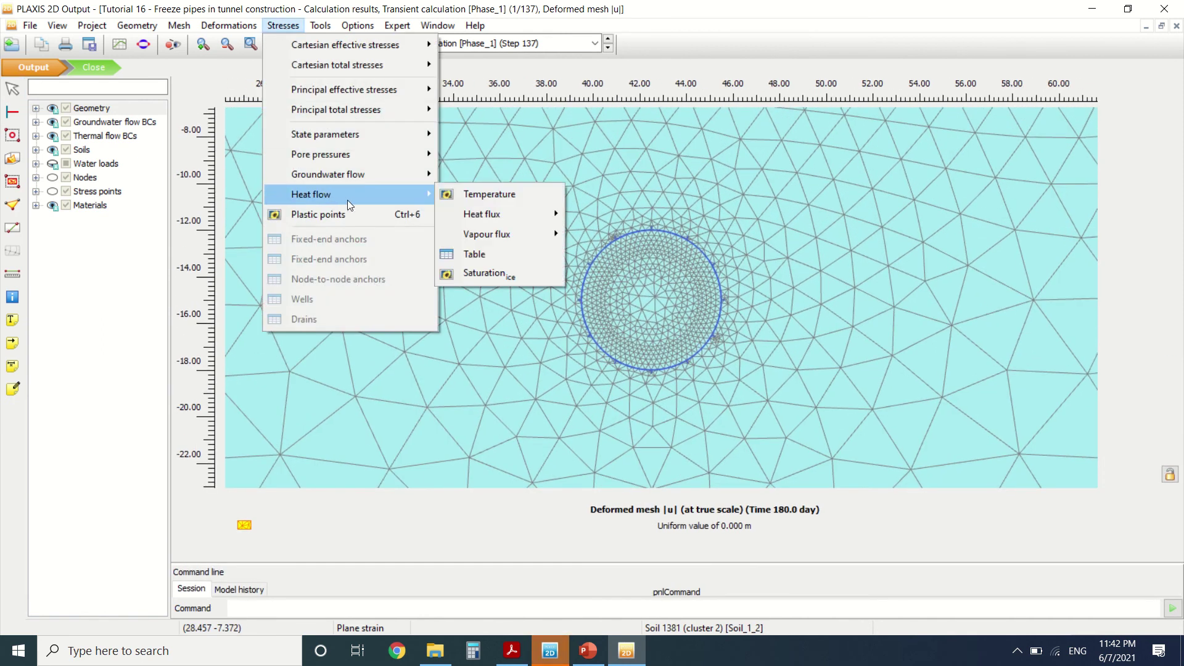
click(502, 196)
scroll(512, 287, down, 1)
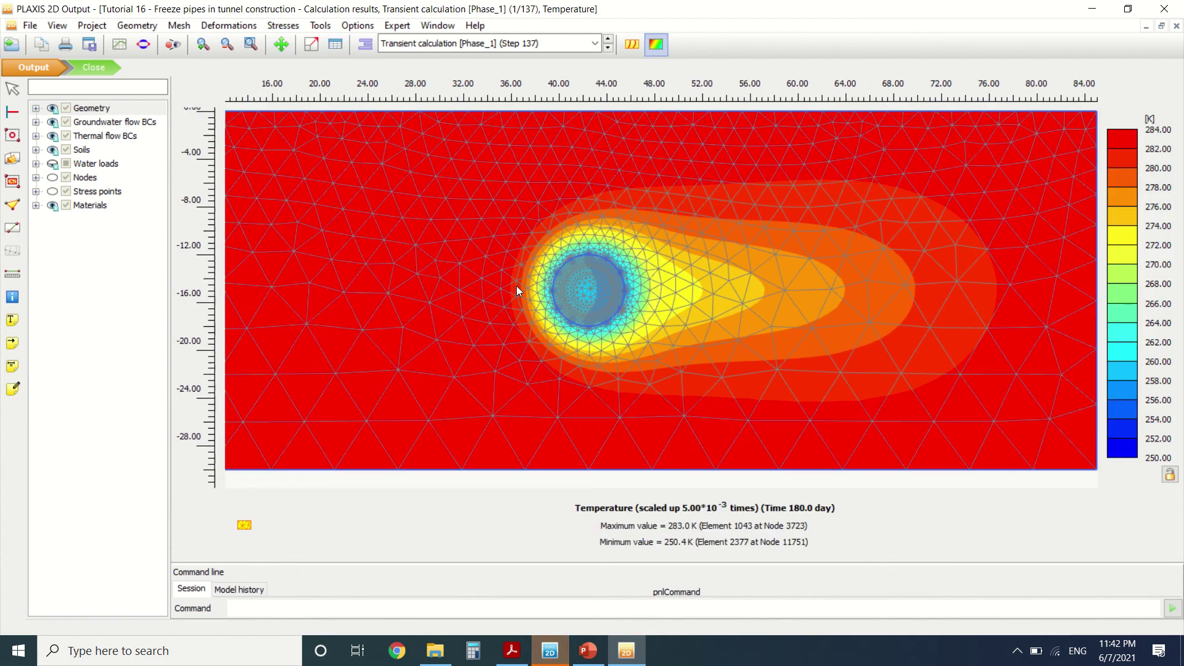
scroll(610, 281, up, 2)
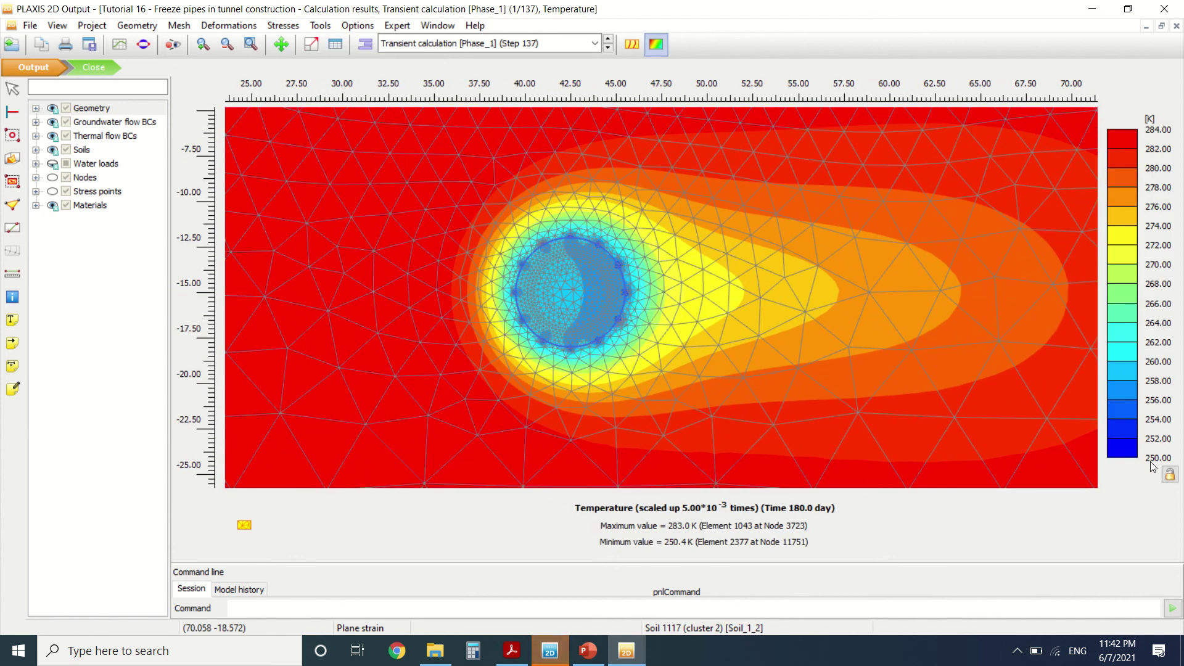
scroll(656, 252, down, 3)
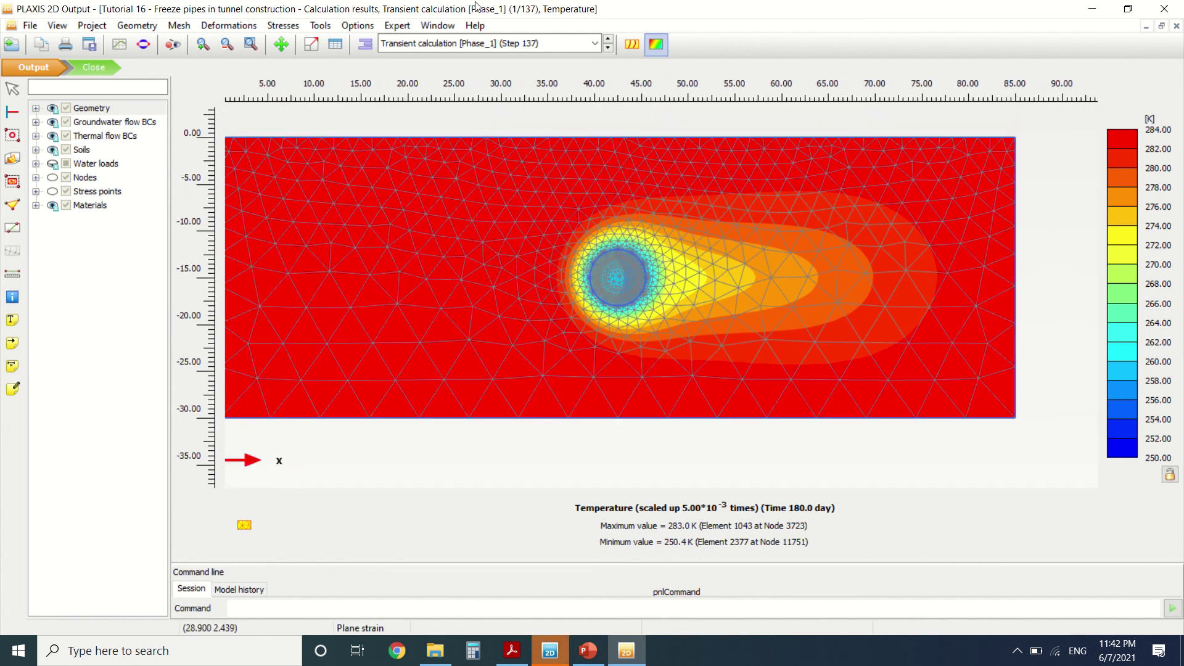
Plot total groundwater flow |q| at 180 days, near-zero inside the frozen ring, checking the tunnel close up
click(284, 25)
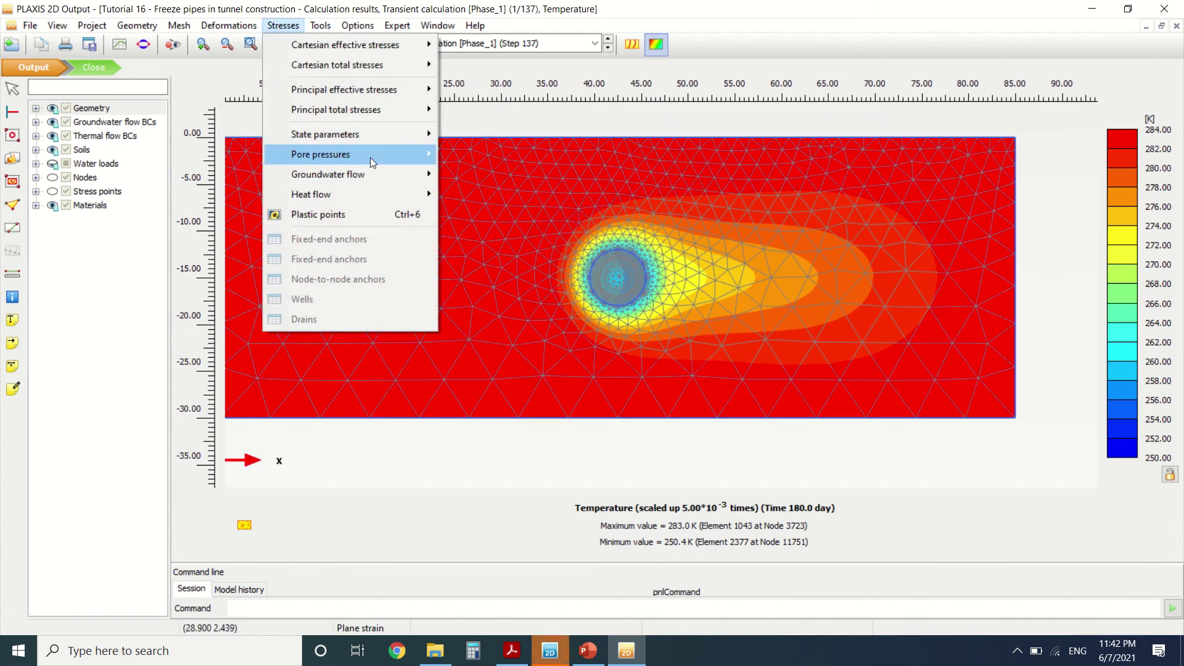
mouse_move(378, 177)
click(516, 175)
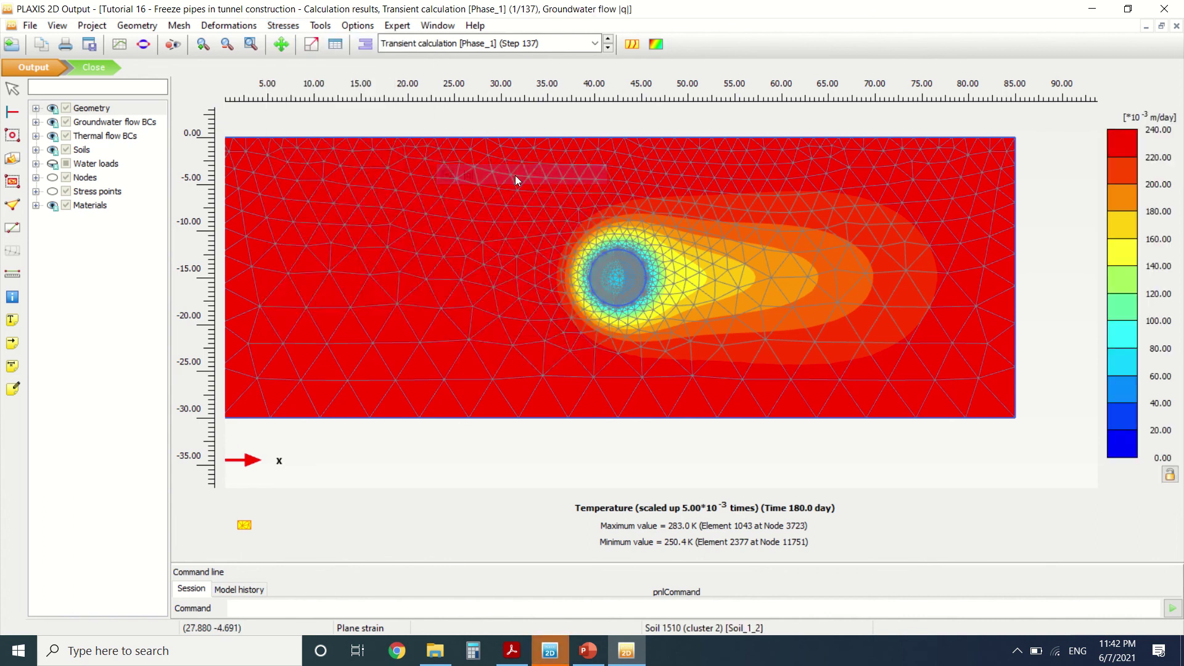
scroll(618, 253, up, 5)
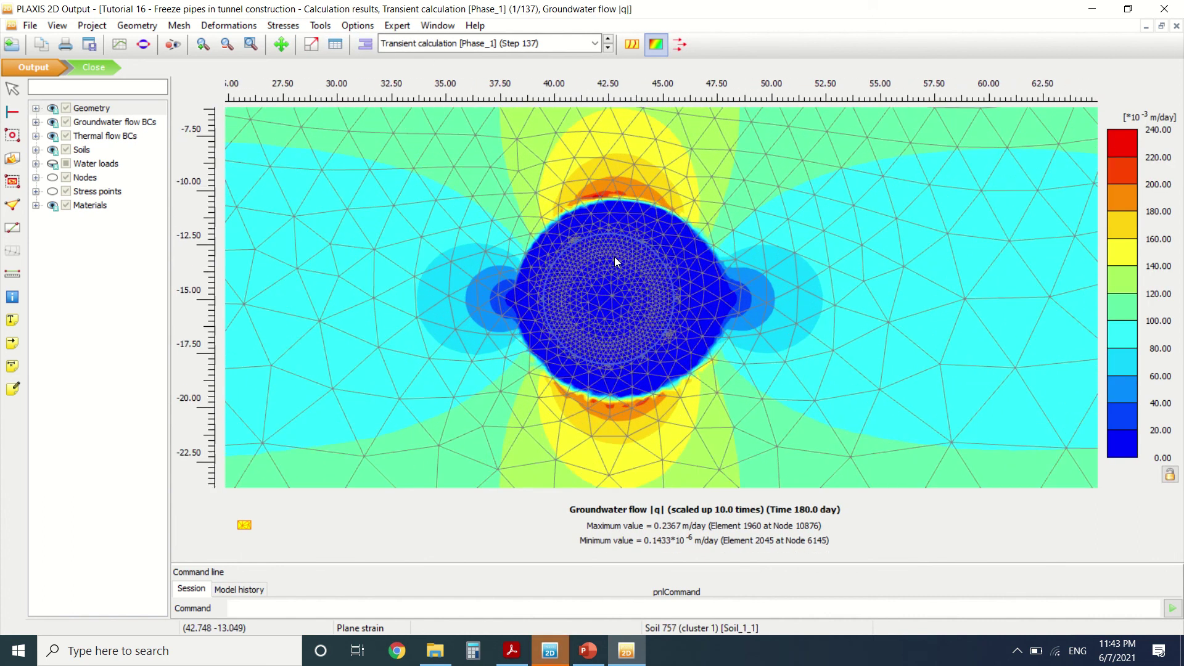
scroll(609, 245, down, 2)
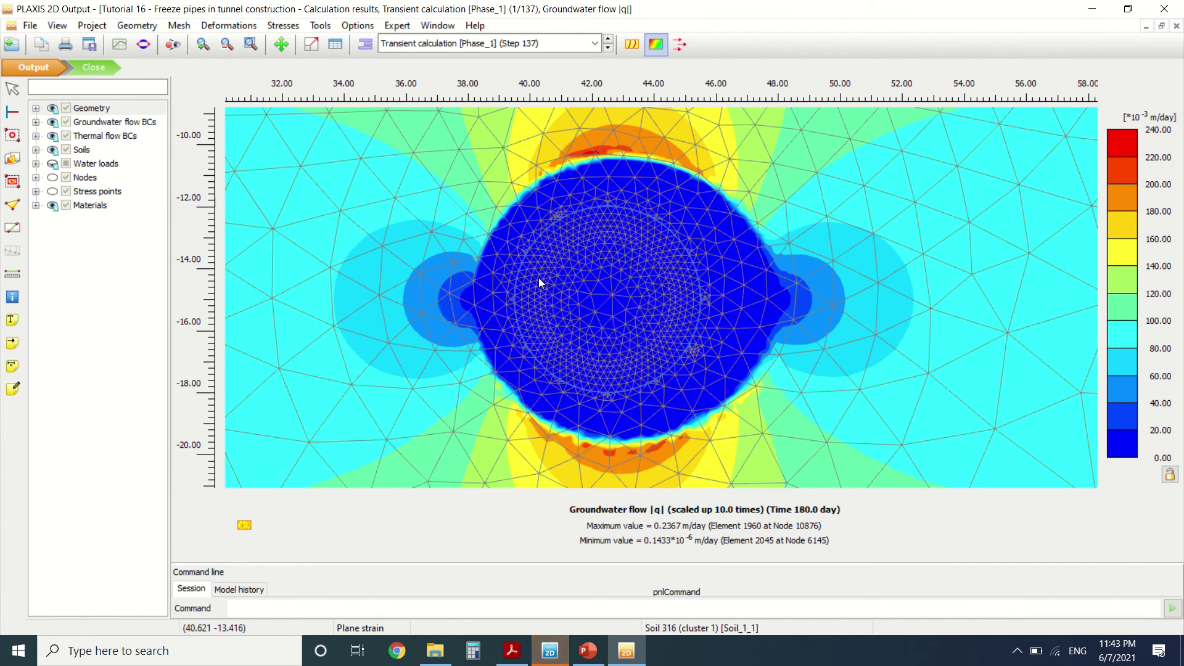
scroll(664, 305, down, 1)
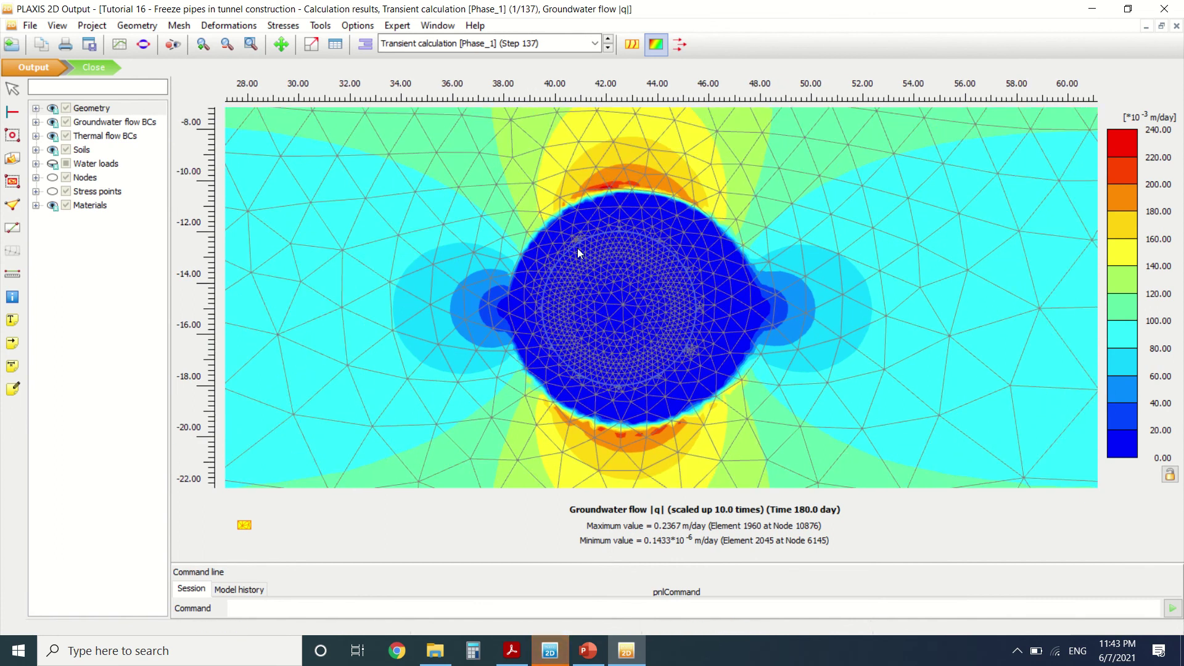
scroll(655, 294, down, 2)
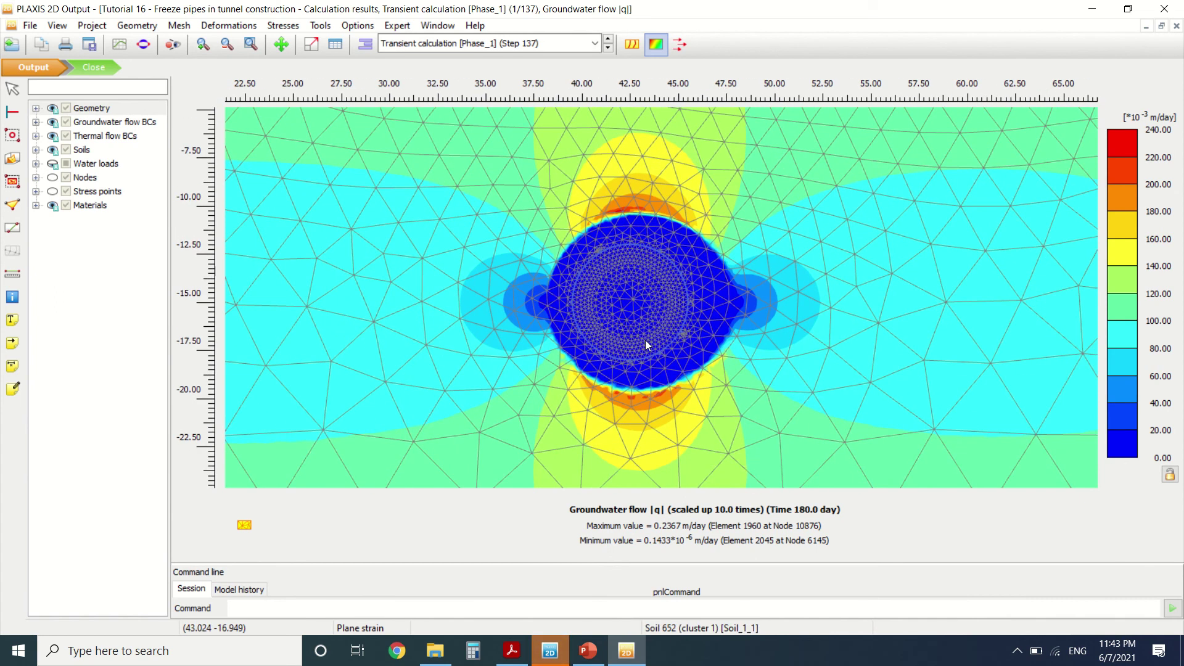
scroll(364, 161, down, 3)
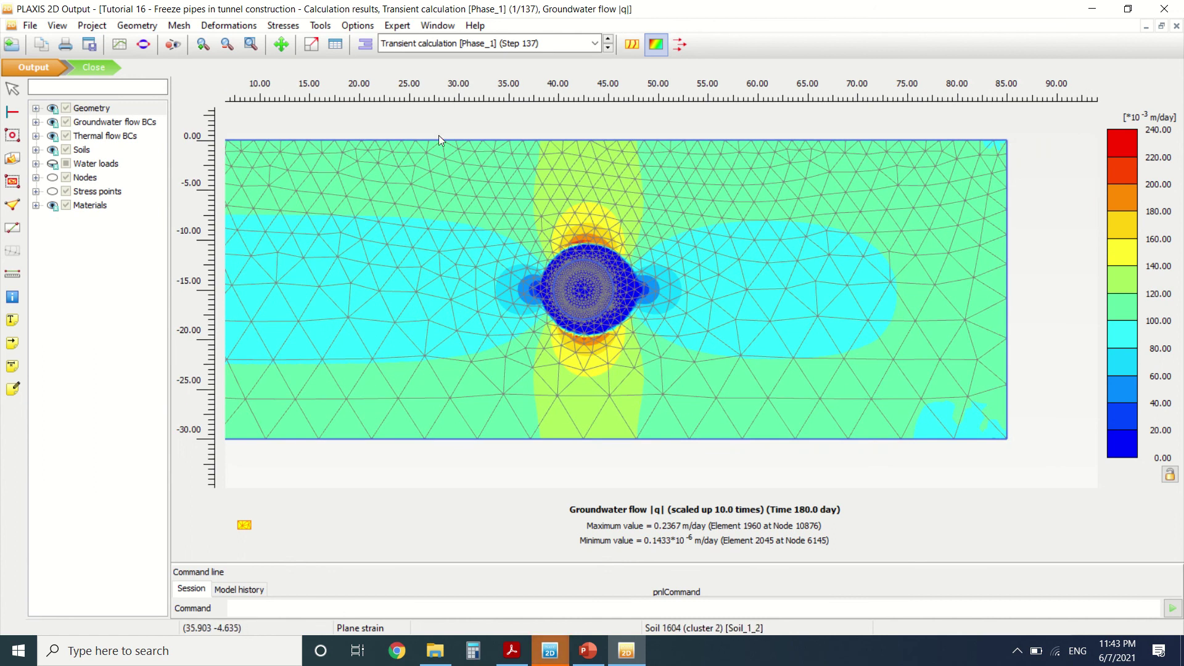
Plot the 180-day temperature contours again, ranging 250.4 K to 283.0 K
click(296, 31)
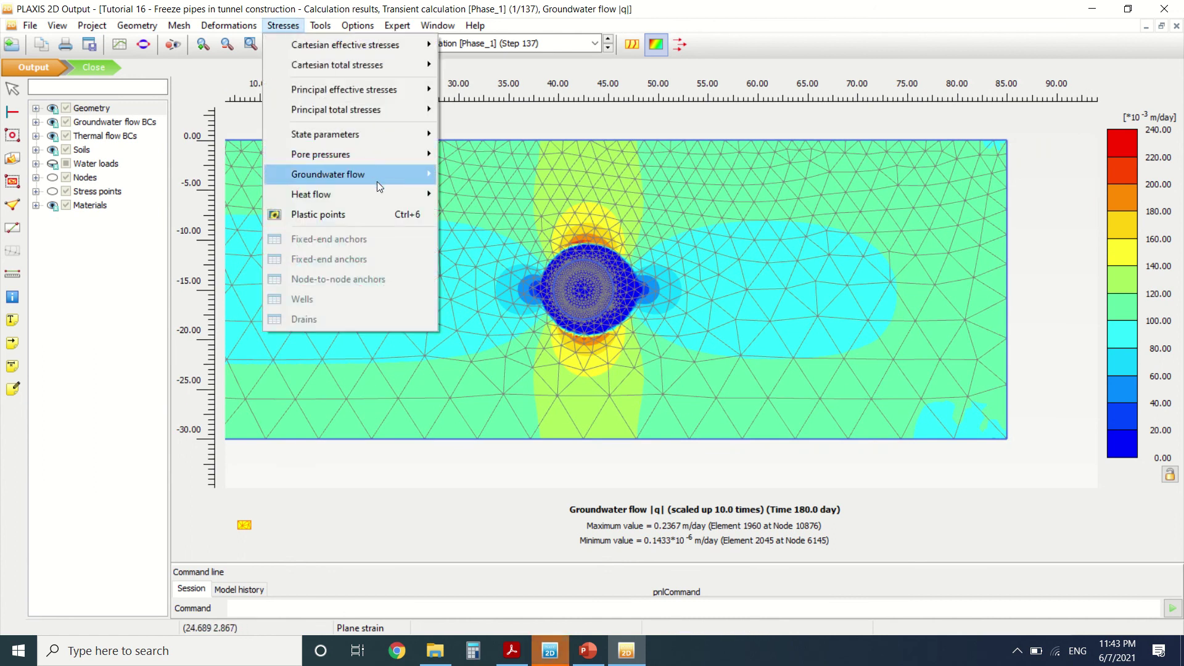
mouse_move(397, 192)
click(482, 204)
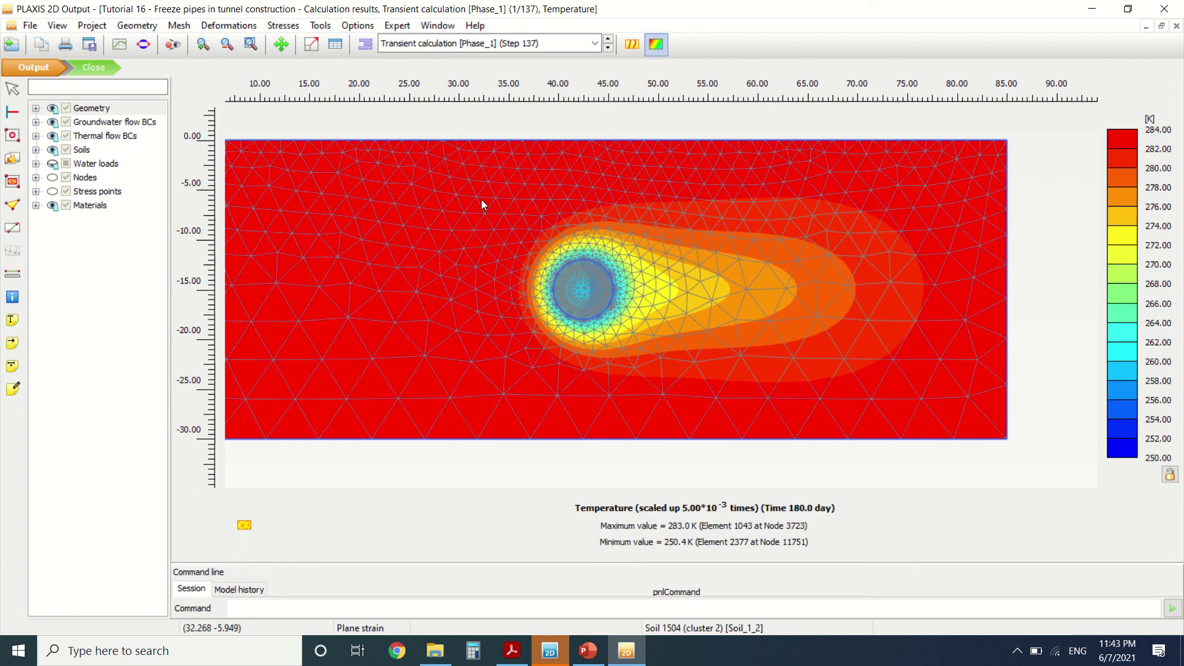